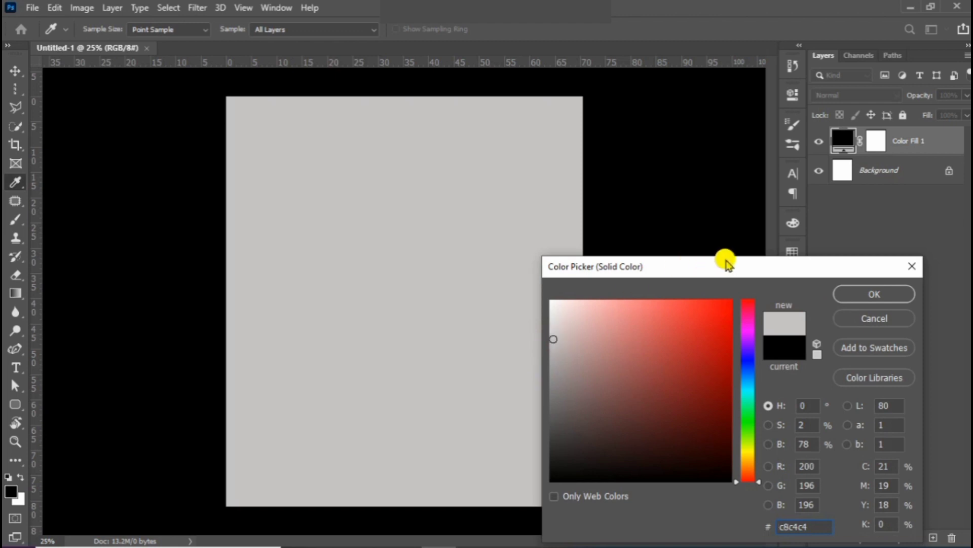
Confirm light grey c8c4c4 as the Color Fill 1 colour.
left_click(887, 293)
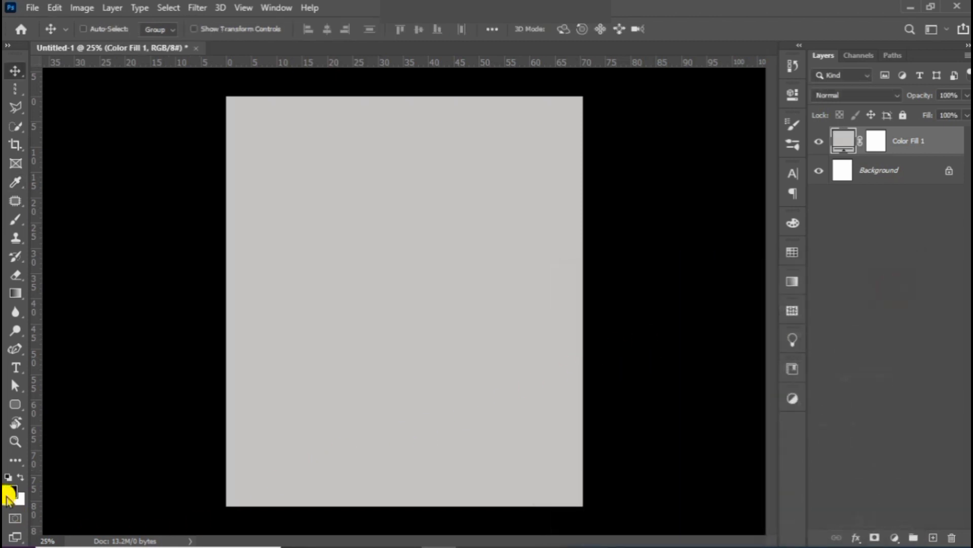
Draw black rectangles of varied sizes with the Rectangle Tool for the cluster.
left_click(15, 402)
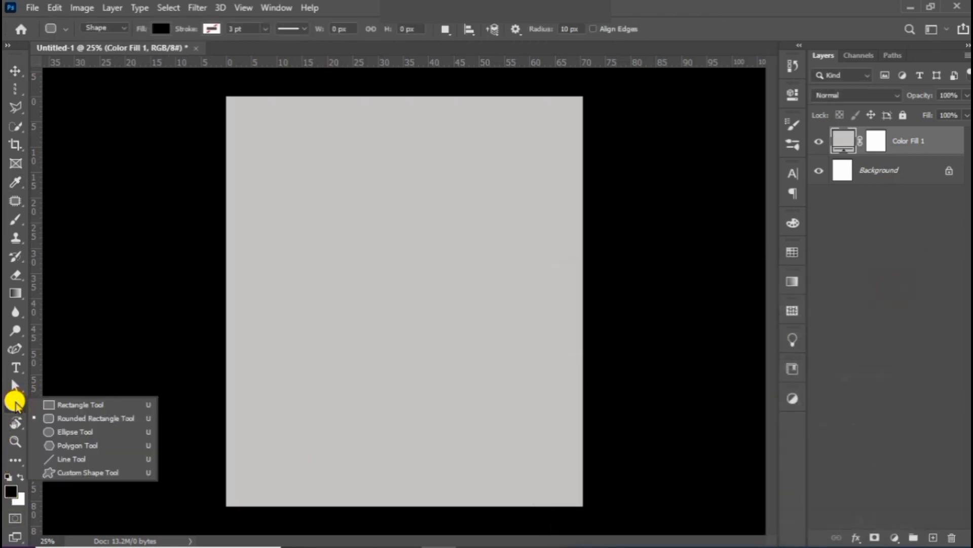
left_click(46, 402)
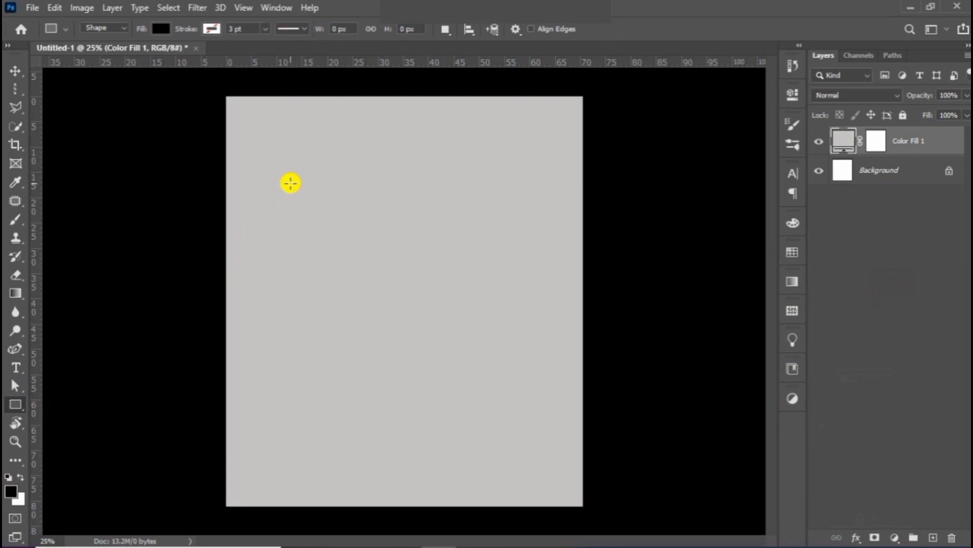
left_click_drag(355, 121, 376, 238)
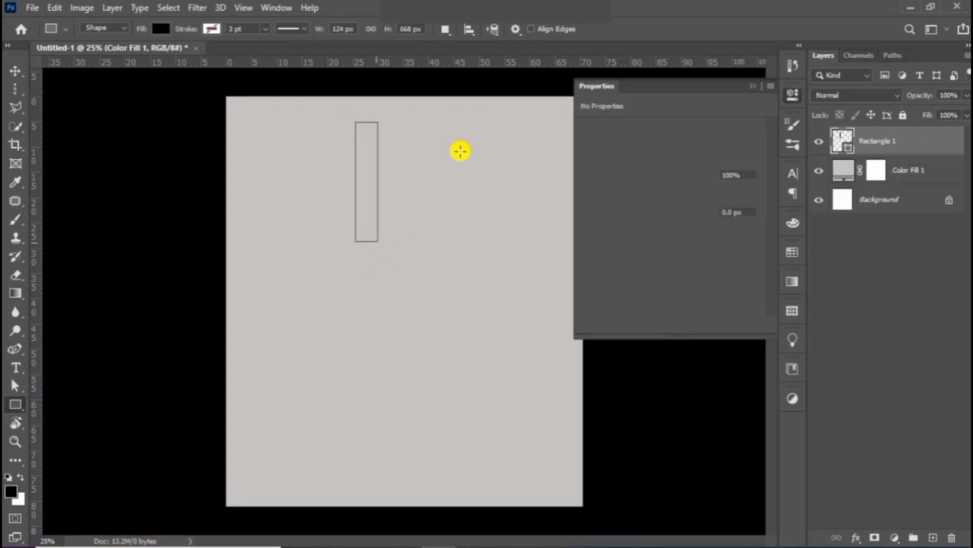
left_click(753, 86)
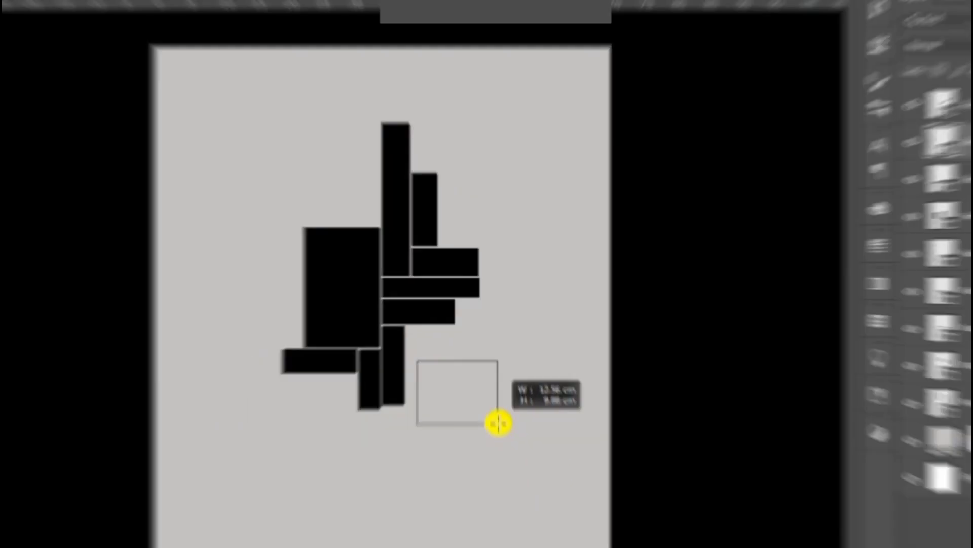
left_click_drag(499, 423, 518, 420)
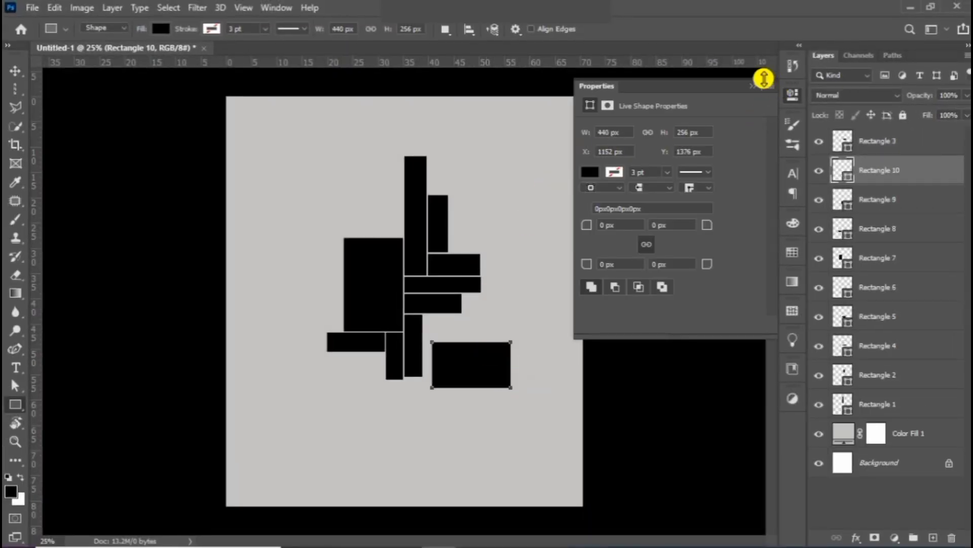
left_click(762, 80)
Move the newest rectangle snugly against the cluster and select Rectangle 3.
left_click(13, 71)
left_click_drag(455, 359, 450, 345)
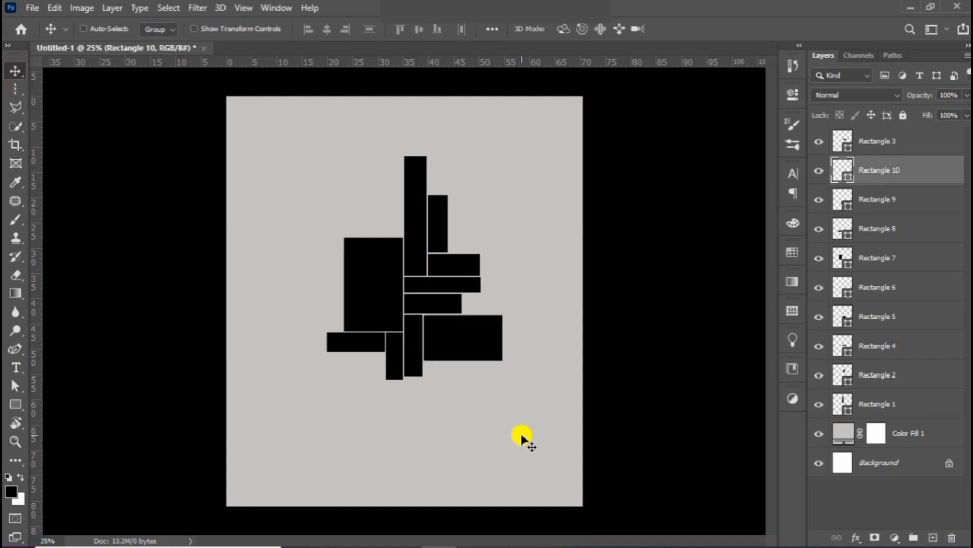
left_click(854, 152)
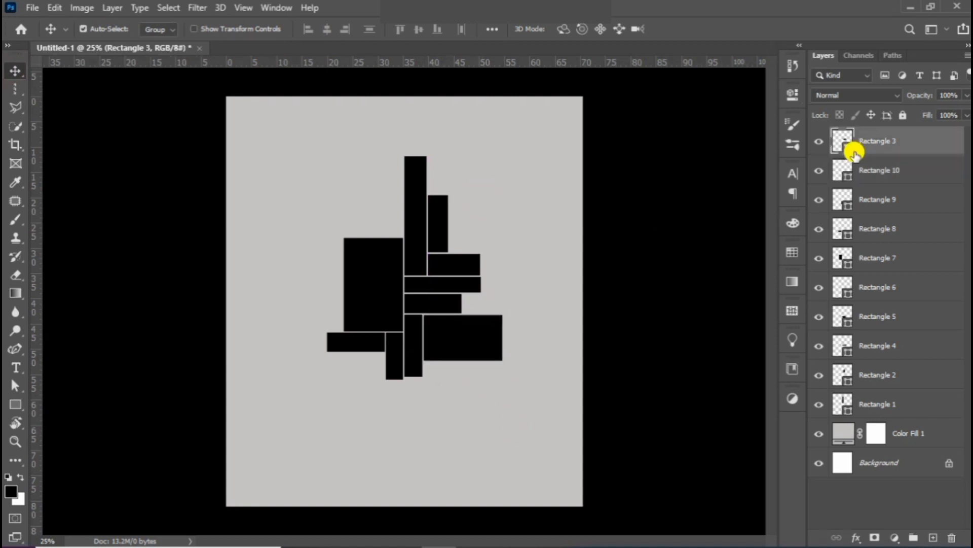
Group Rectangle 1–10 as 'shapes', scale the group to about 125%, and centre it.
left_click(887, 406, "shift")
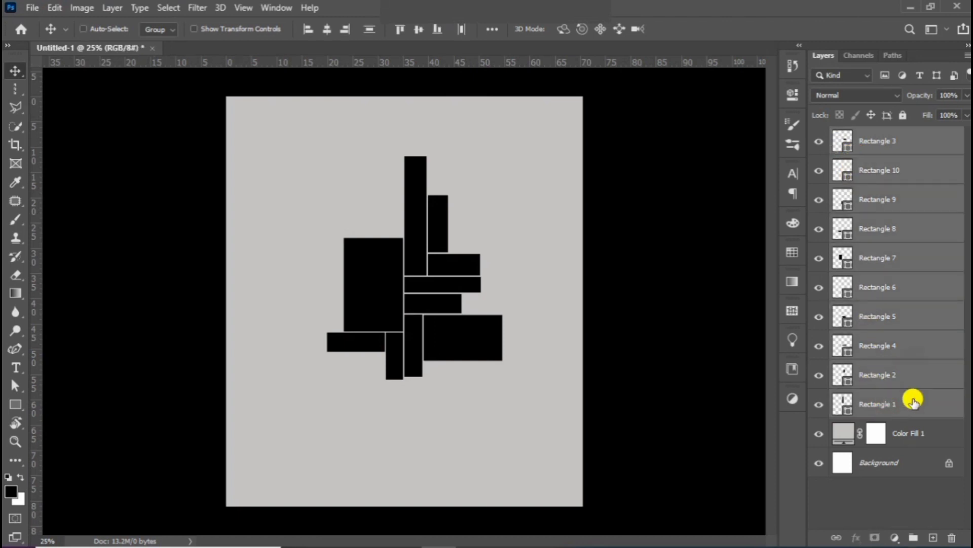
left_click(914, 537)
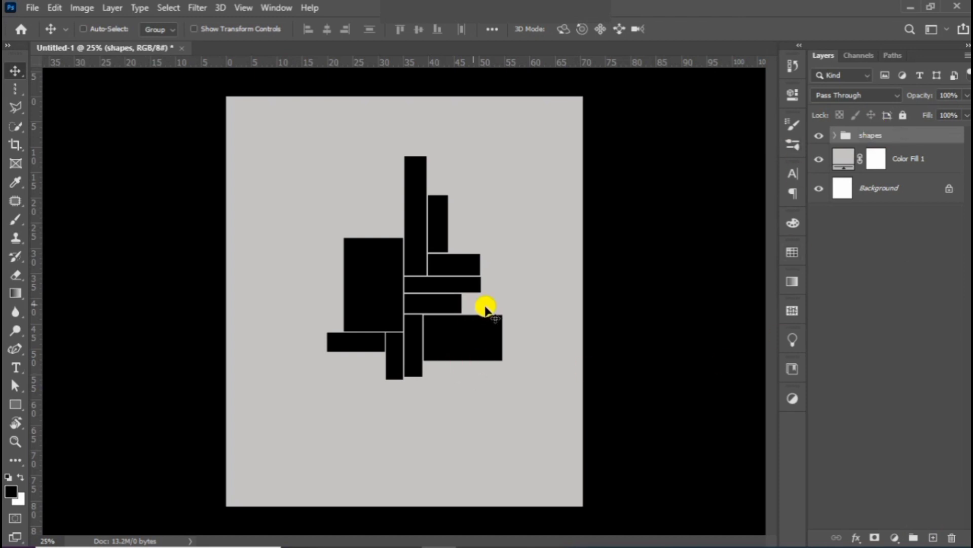
key("ctrl+t")
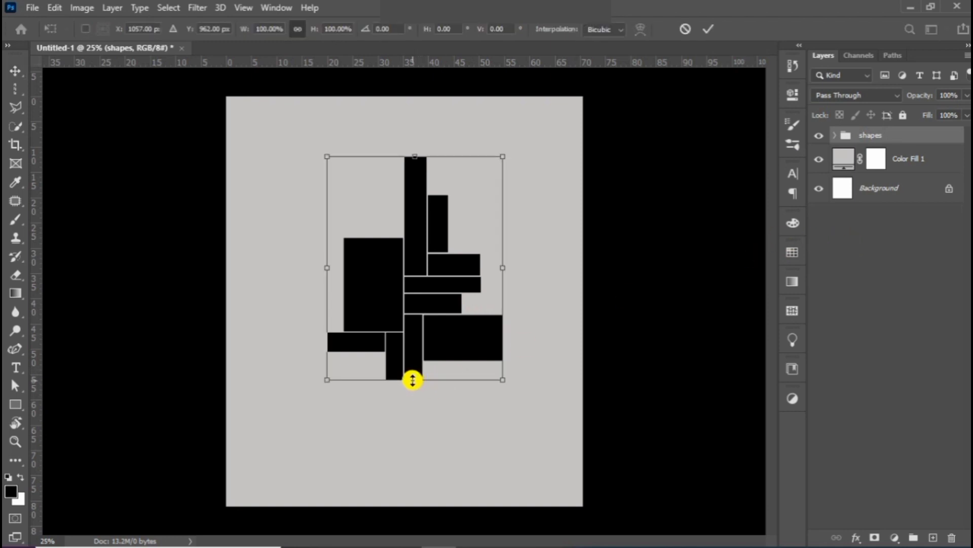
left_click_drag(412, 379, 419, 436)
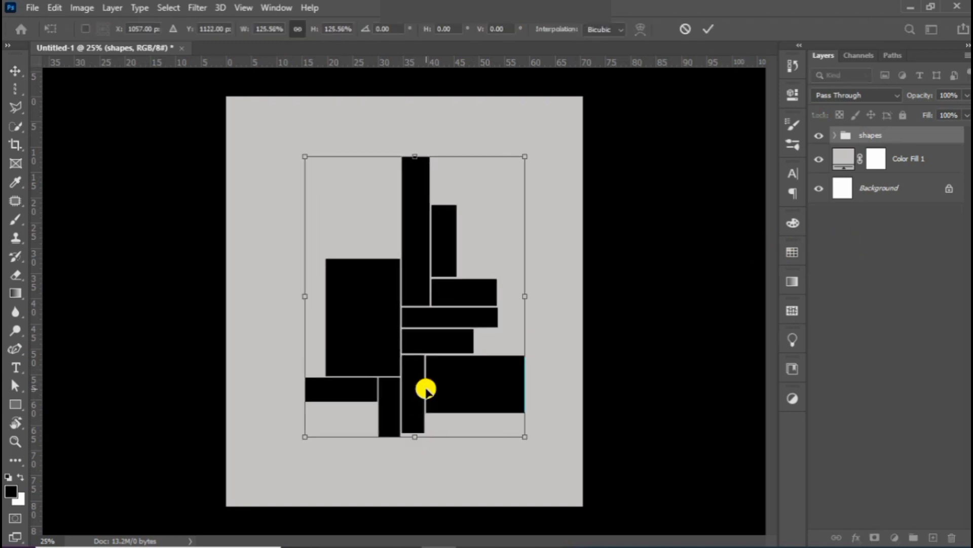
left_click_drag(418, 369, 419, 369)
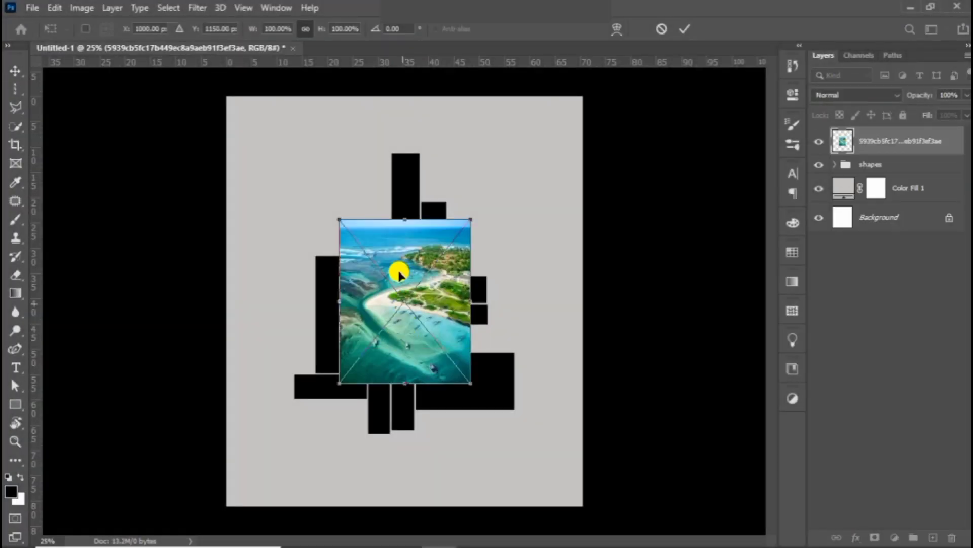
Stretch the beach photo over all tiles, clip it to the shapes group, and reposition it.
left_click_drag(407, 220, 434, 154)
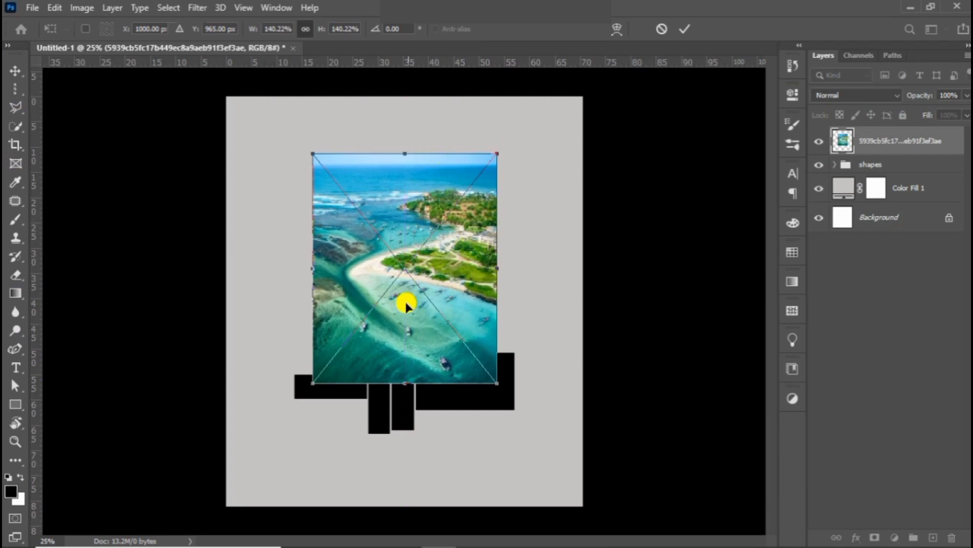
left_click_drag(404, 384, 408, 437)
key("Return")
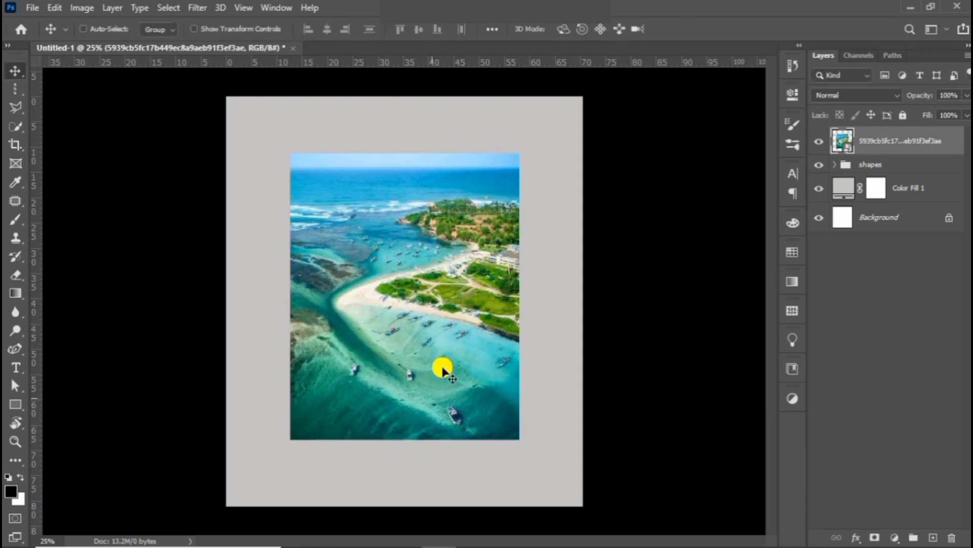
right_click(895, 146)
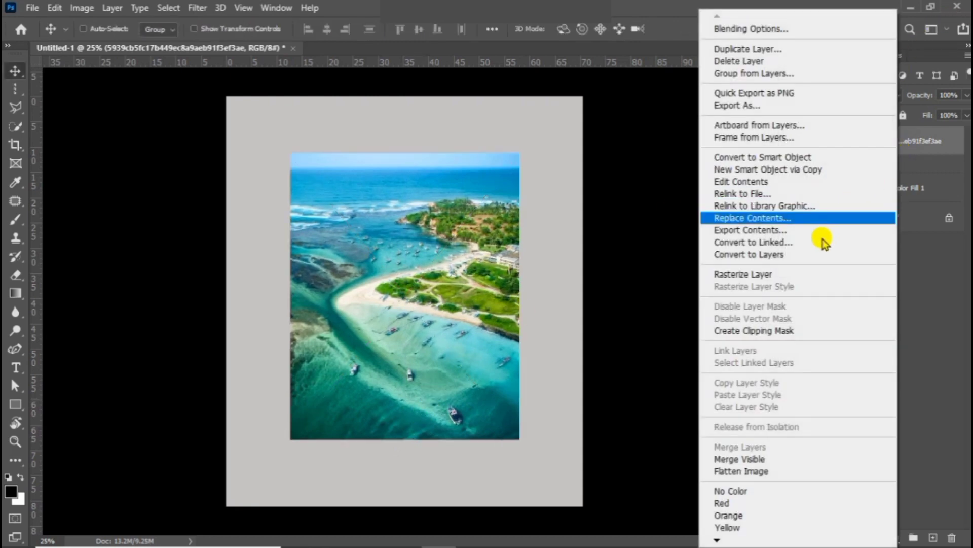
left_click(794, 330)
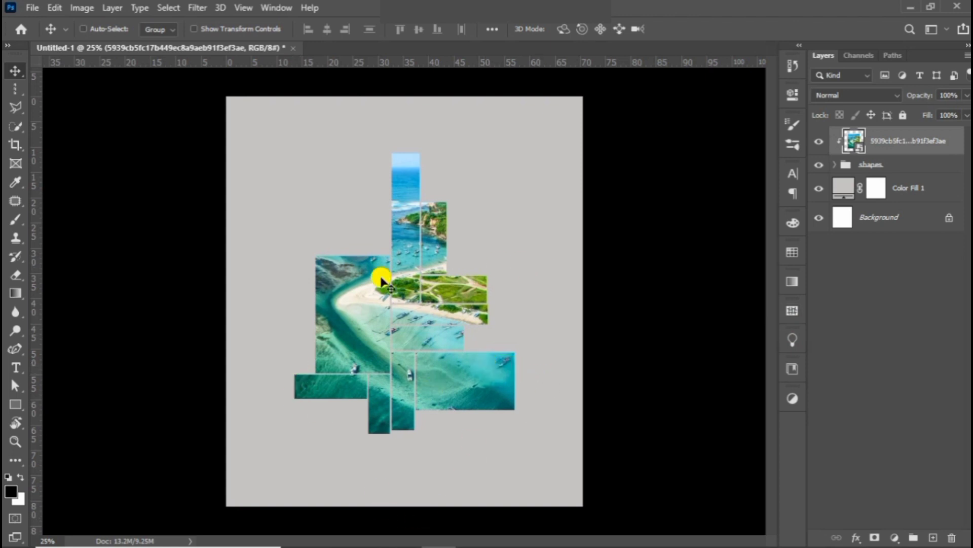
left_click_drag(426, 298, 413, 283)
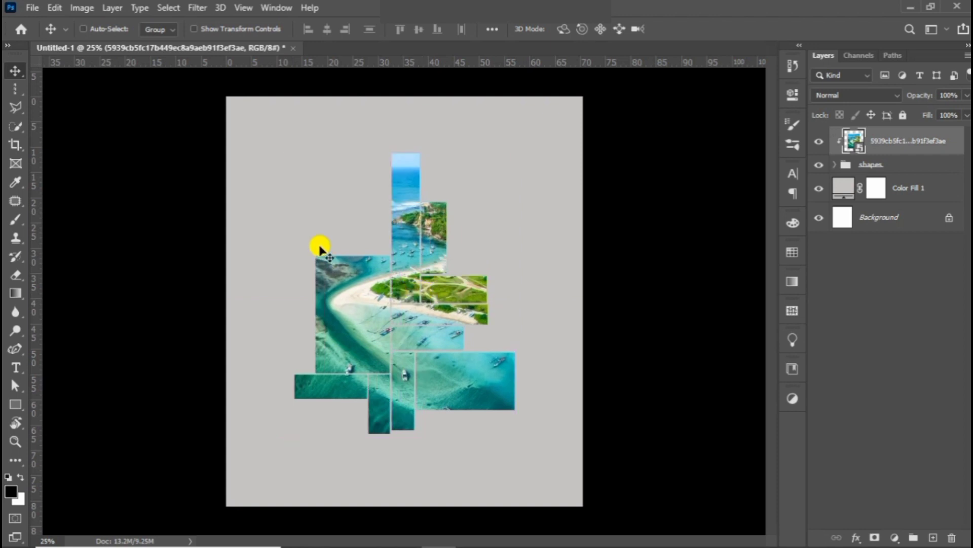
Recolour the Color Fill 1 background to dark teal 045958 sampled from the photo.
left_click(896, 188)
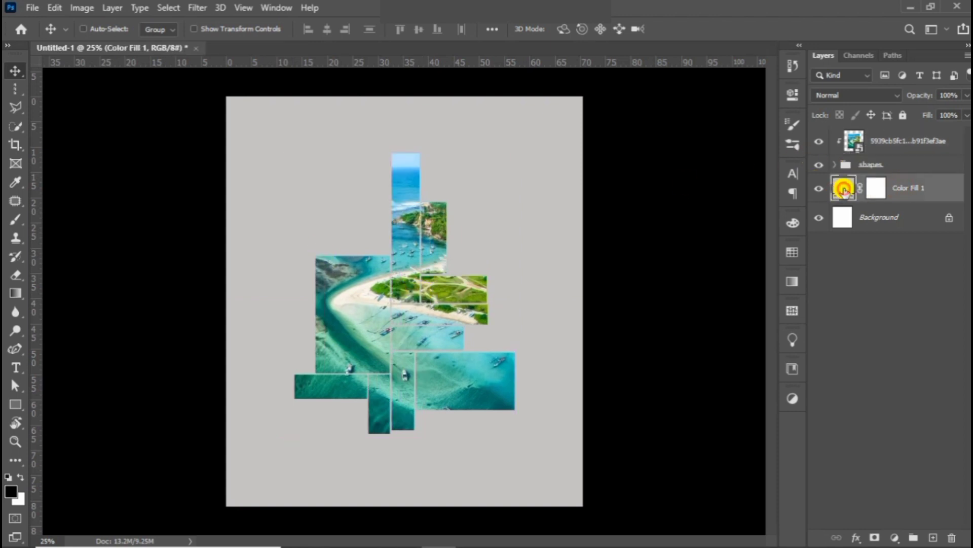
double_click(844, 189)
left_click(495, 407)
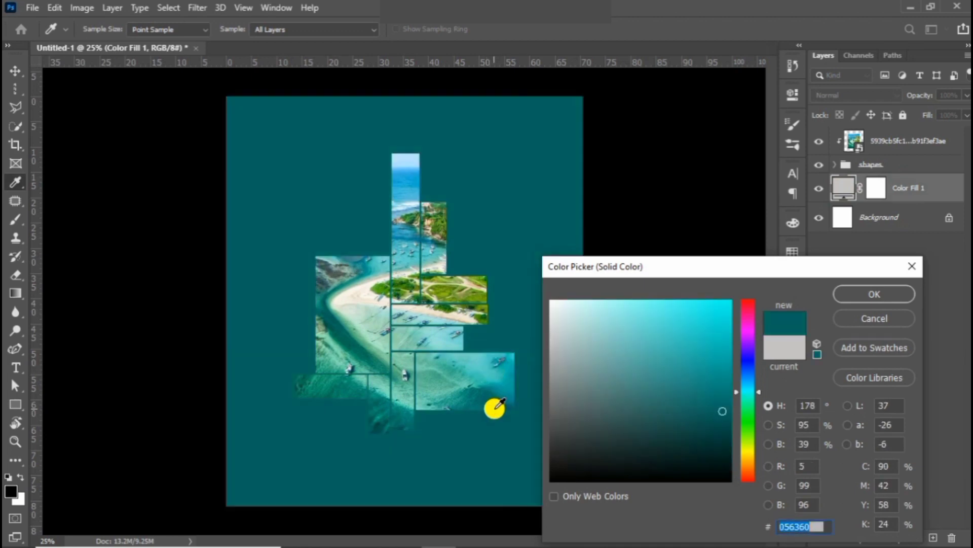
left_click_drag(495, 408, 503, 409)
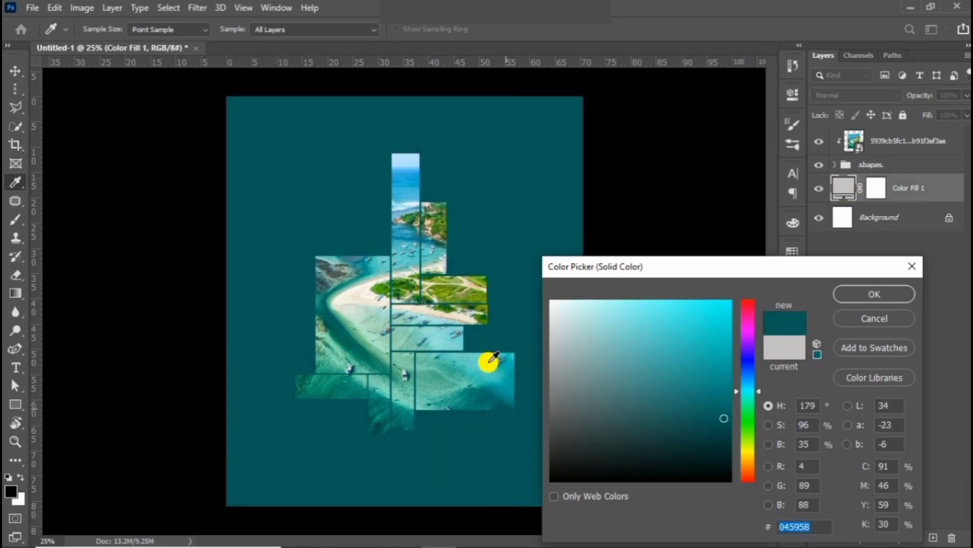
left_click(876, 294)
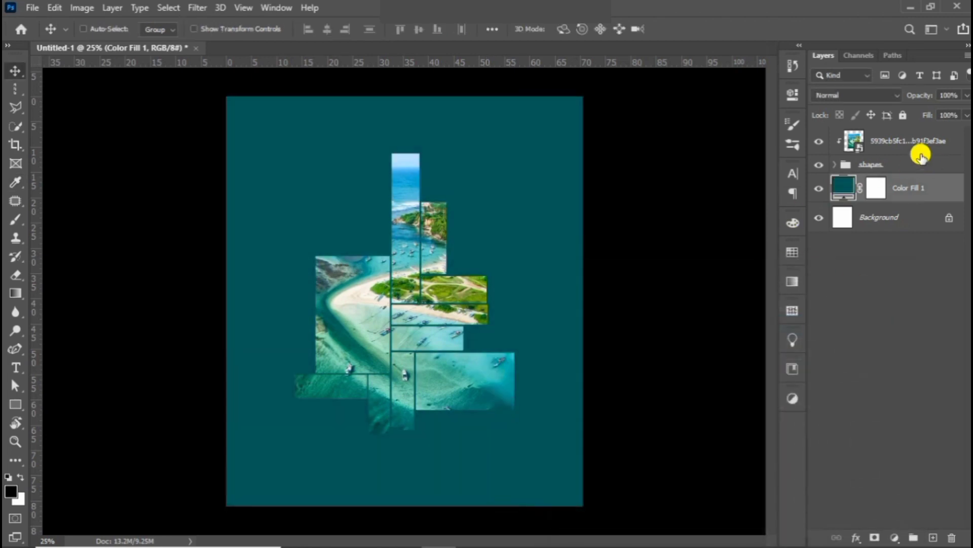
Move the photo and shapes group together higher on the page.
left_click(912, 147)
left_click(877, 165, "shift")
key("shift+Up")
key("shift+Up")
key("shift+Up")
key("shift+Up")
key("shift+Up")
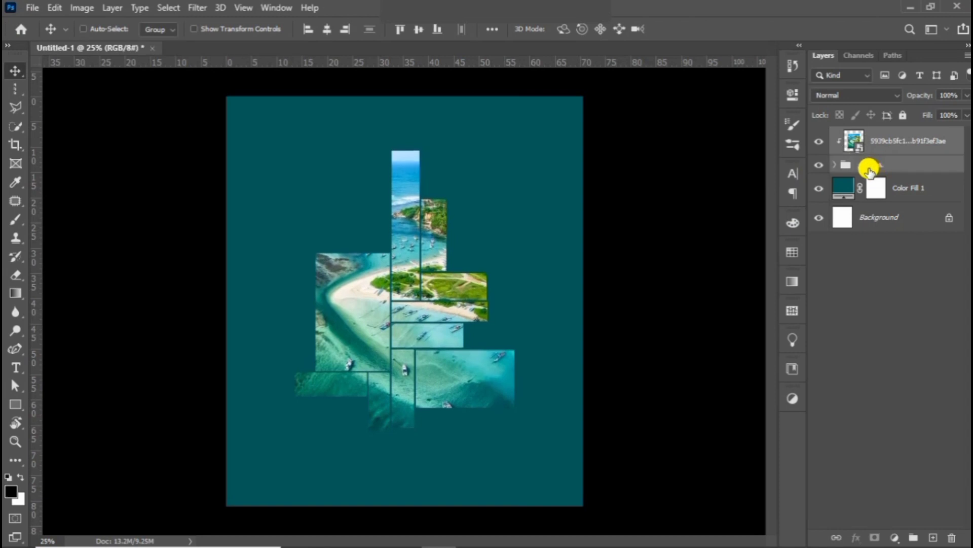
key("shift+Up")
key("shift+Up")
key("shift+Up")
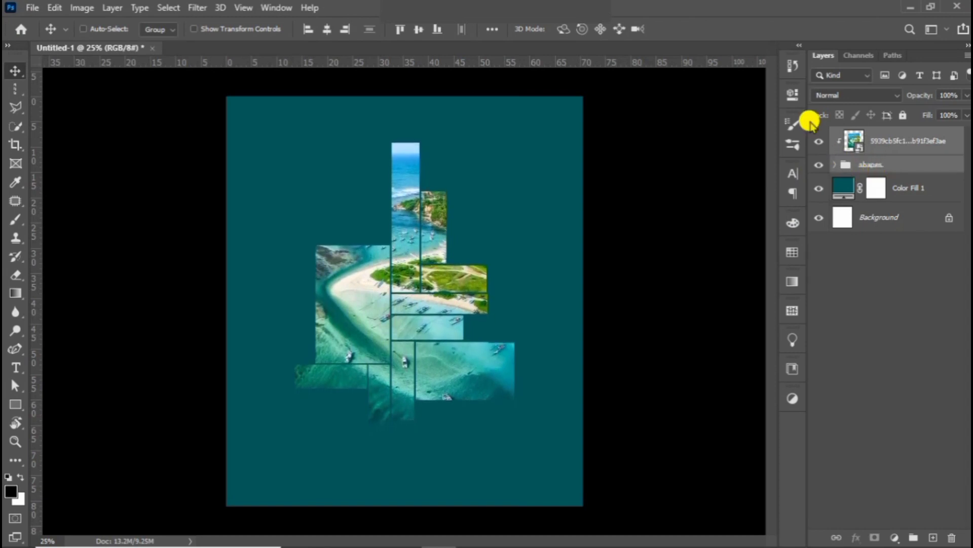
left_click_drag(437, 290, 439, 279)
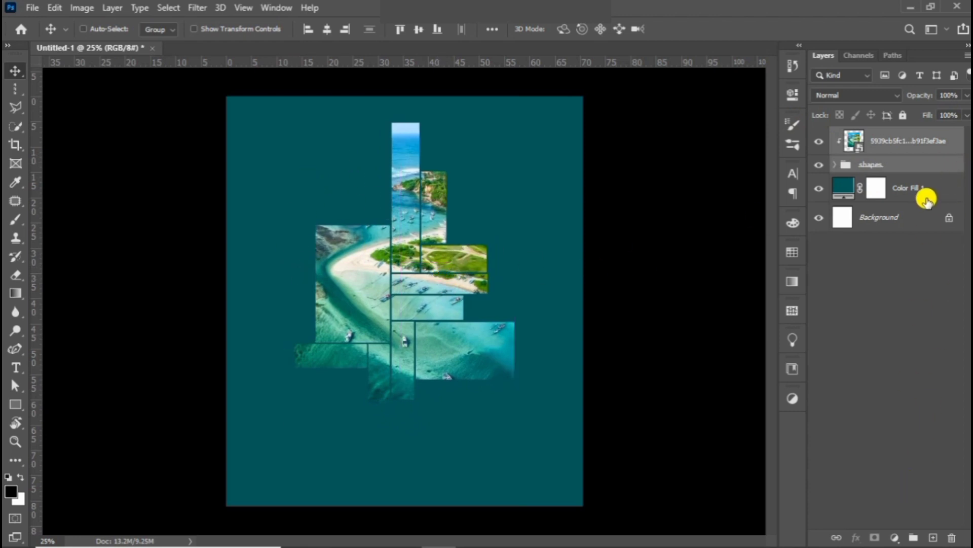
Add a new layer above Color Fill 1 and set a 2300 px Soft Round Pressure Size brush.
left_click(927, 197)
left_click(933, 537)
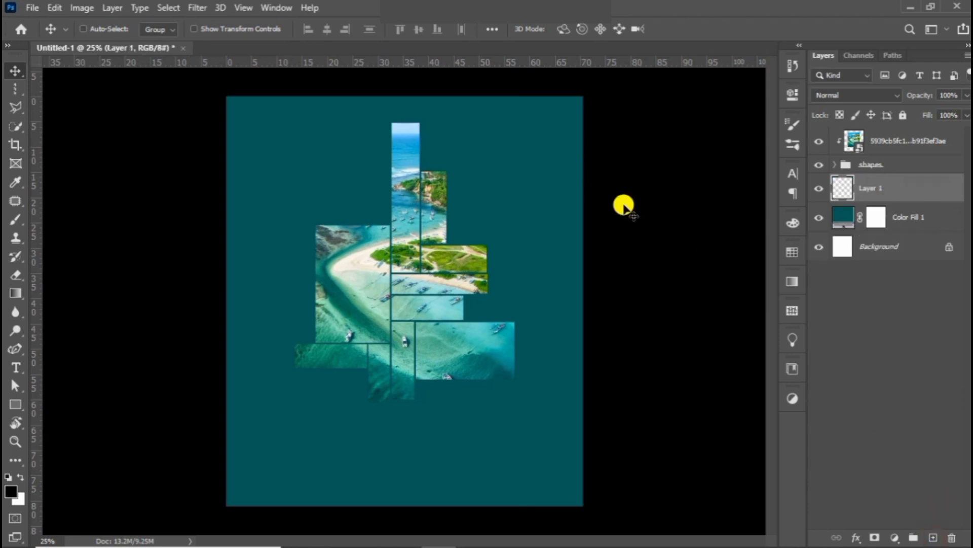
left_click(14, 219)
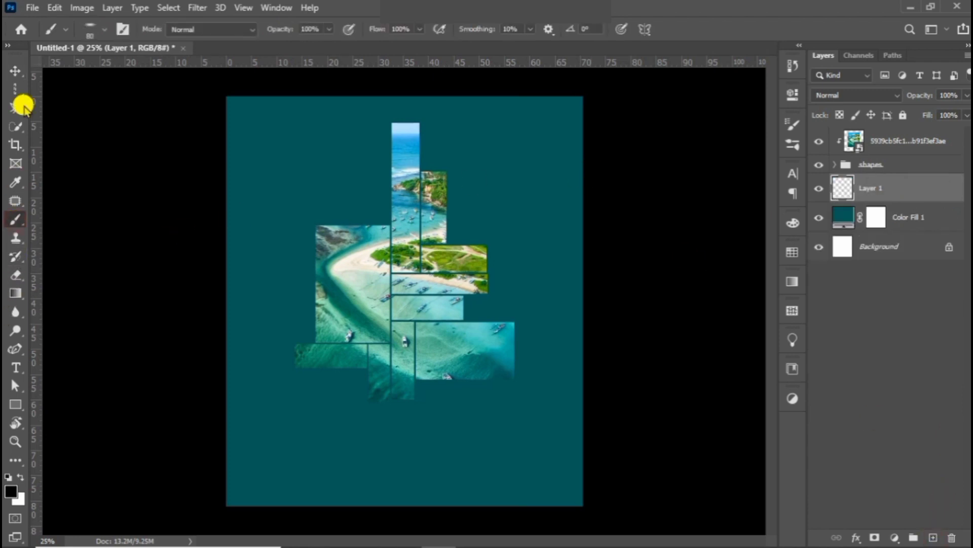
left_click(105, 28)
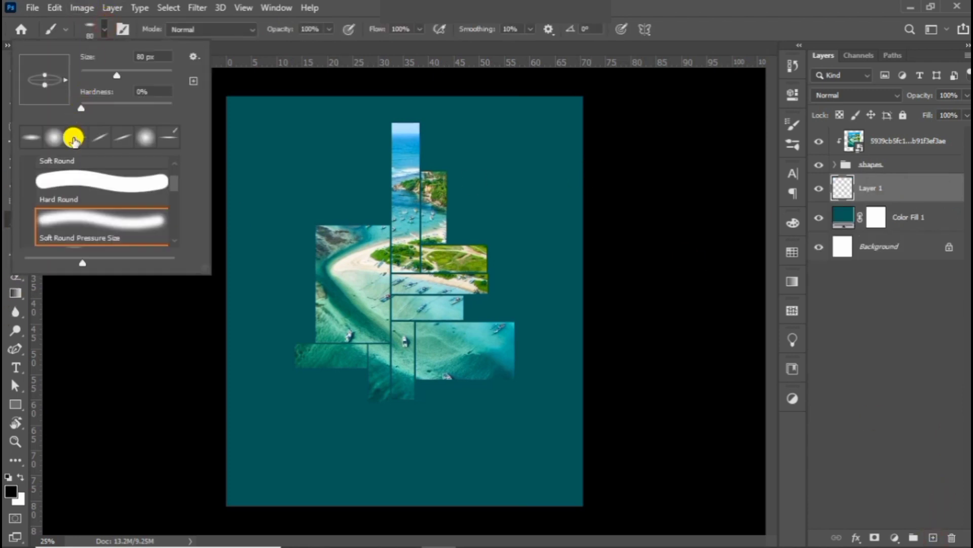
left_click(65, 236)
left_click(105, 24)
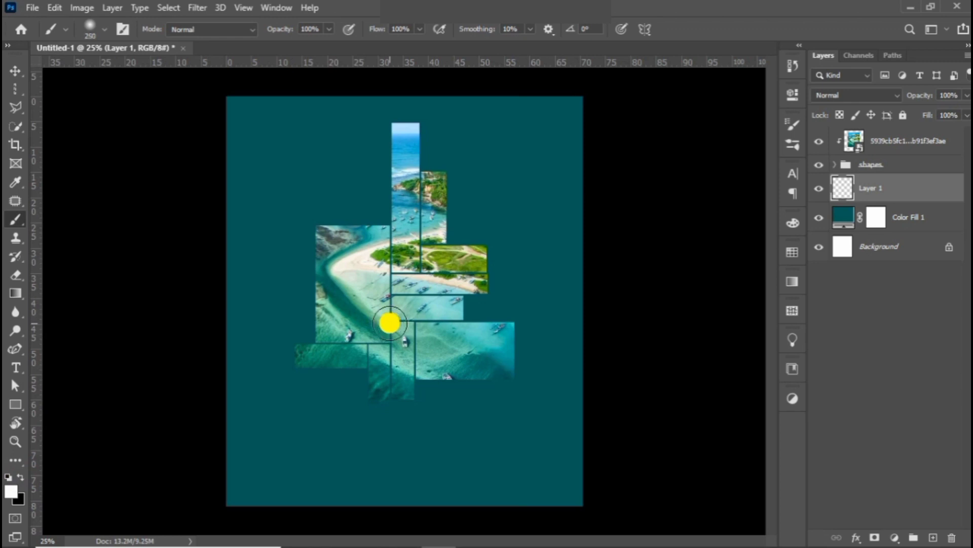
key("bracketright")
key("bracketright")
key("bracketright")
key("bracketright")
key("bracketright")
key("bracketright")
key("bracketright")
key("bracketright")
key("bracketright")
key("bracketright")
key("bracketright")
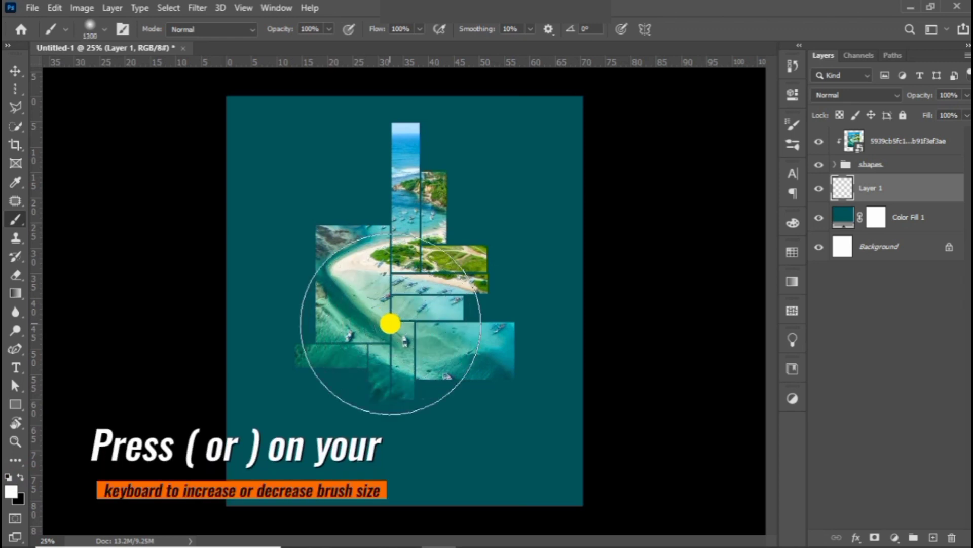
key("bracketright")
key("bracketright")
key("bracketright")
key("bracketright")
key("bracketright")
key("bracketright")
key("bracketright")
key("bracketright")
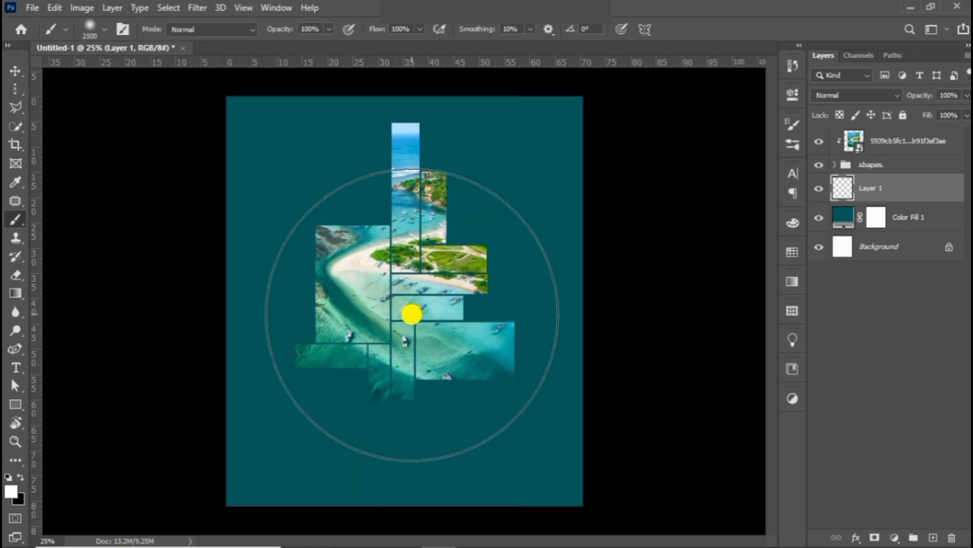
key("bracketright")
key("bracketright")
Paint a white glow at the canvas centre and set Layer 1 to Screen at 63% opacity.
left_click(412, 322)
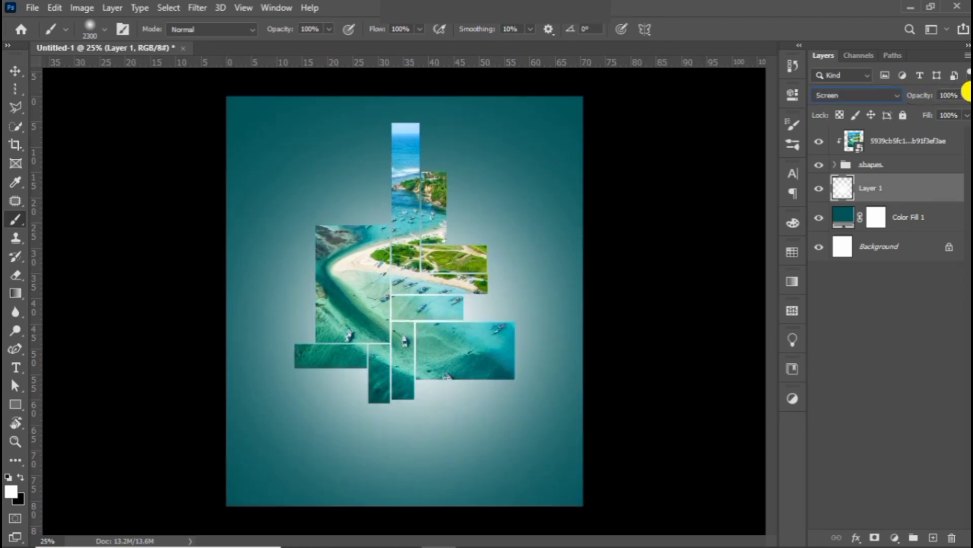
left_click(966, 96)
left_click(942, 110)
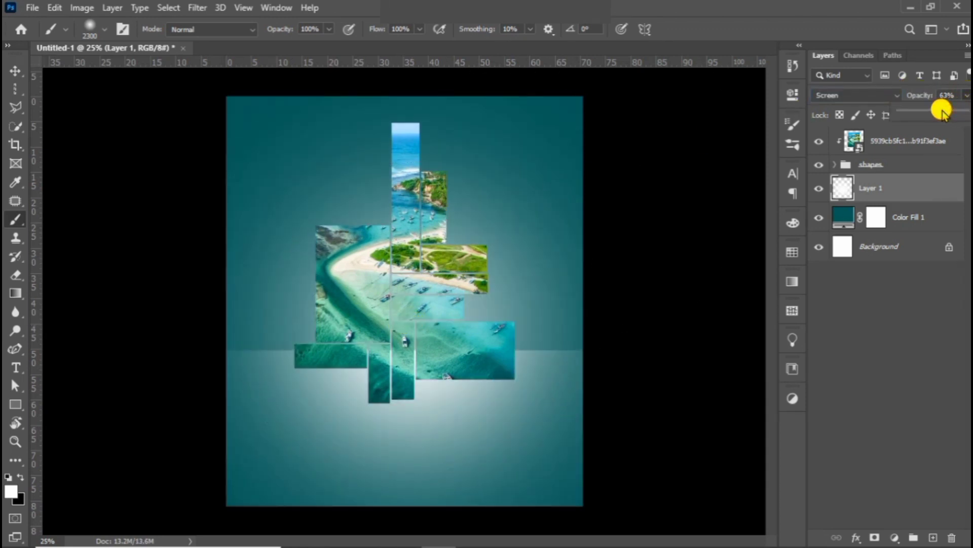
left_click(963, 94)
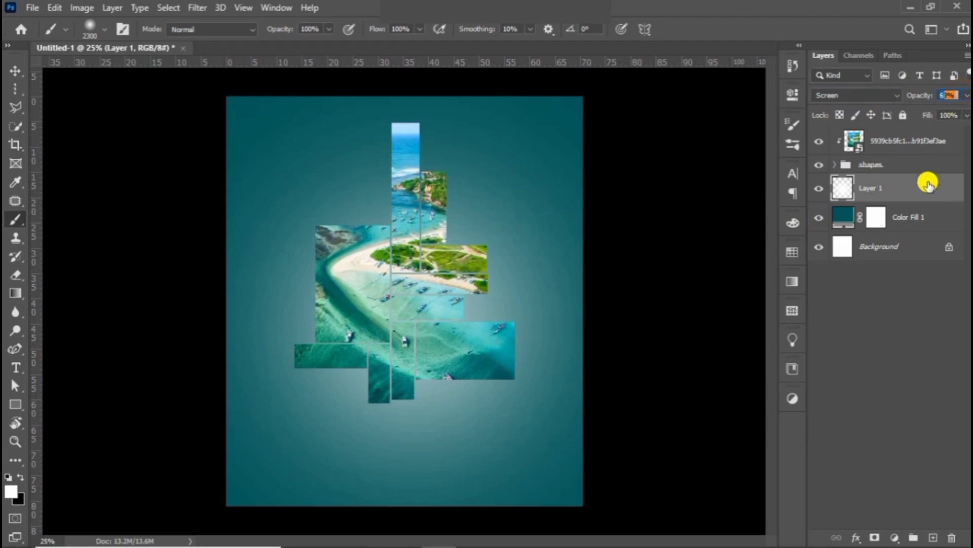
left_click(926, 164)
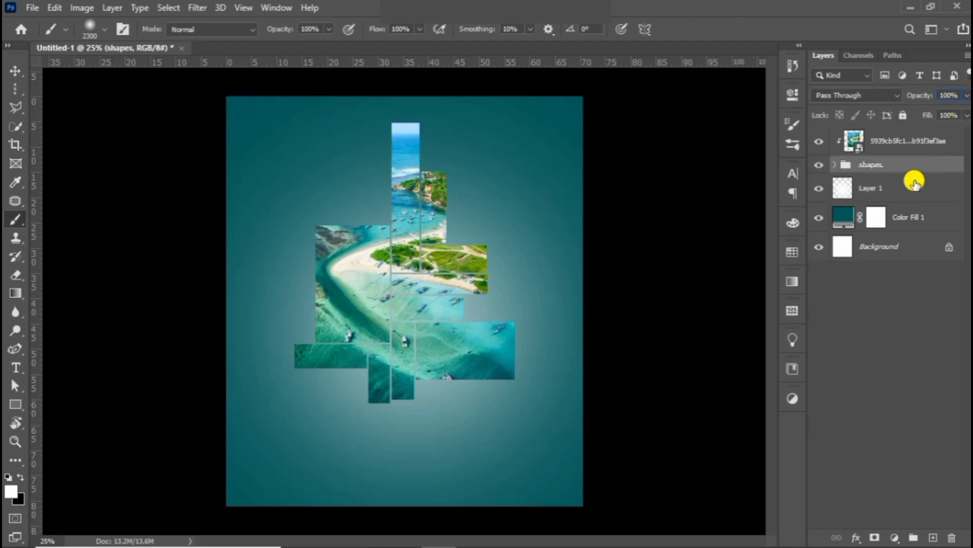
Add a Drop Shadow to the shapes group: 53% opacity, 21 px distance, 16% spread, 40 px size.
left_click(856, 537)
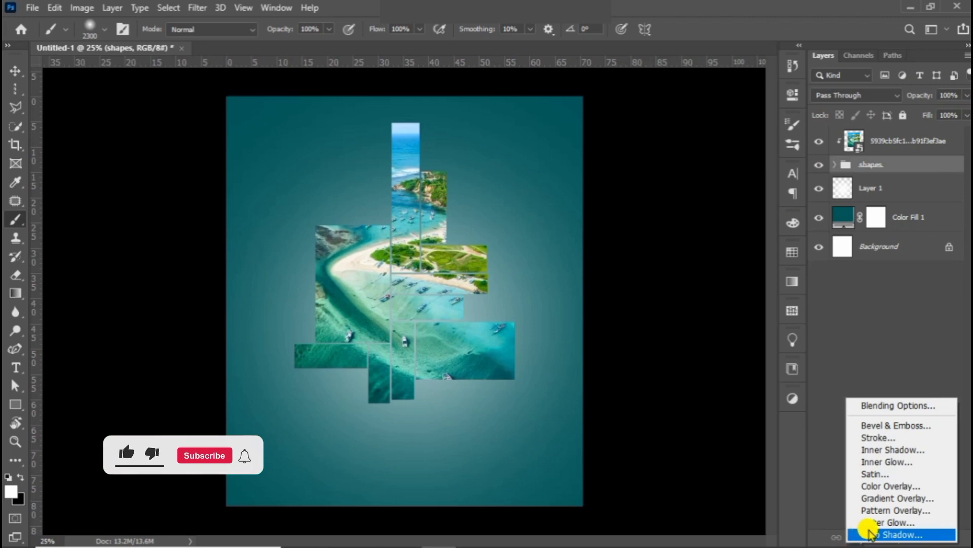
left_click(870, 531)
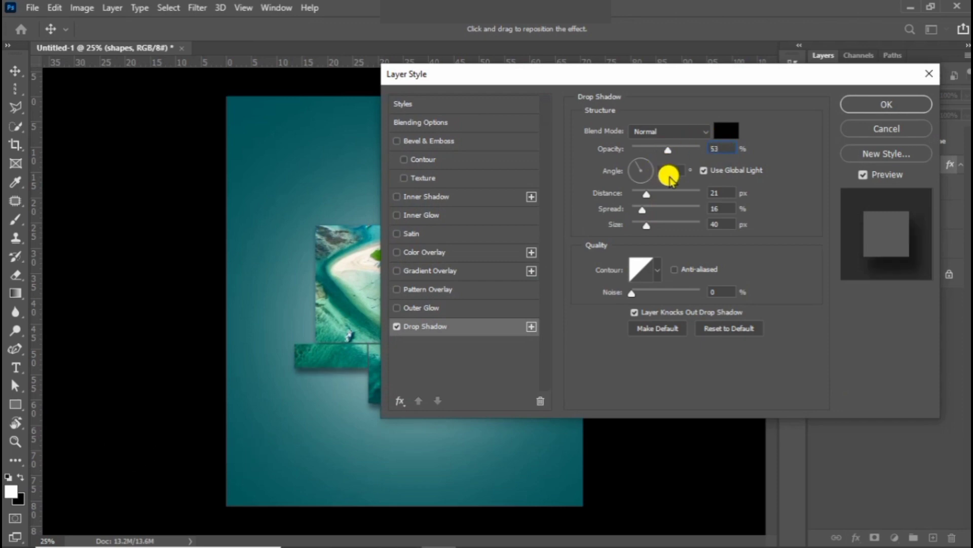
left_click(859, 100)
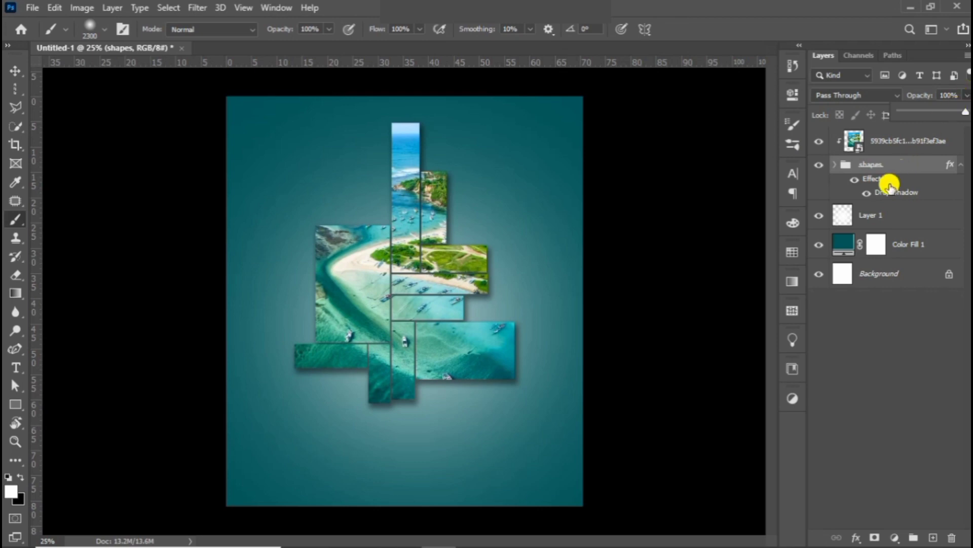
left_click(887, 215)
Lower the glow layer's opacity from 63% to 54%.
left_click(966, 94)
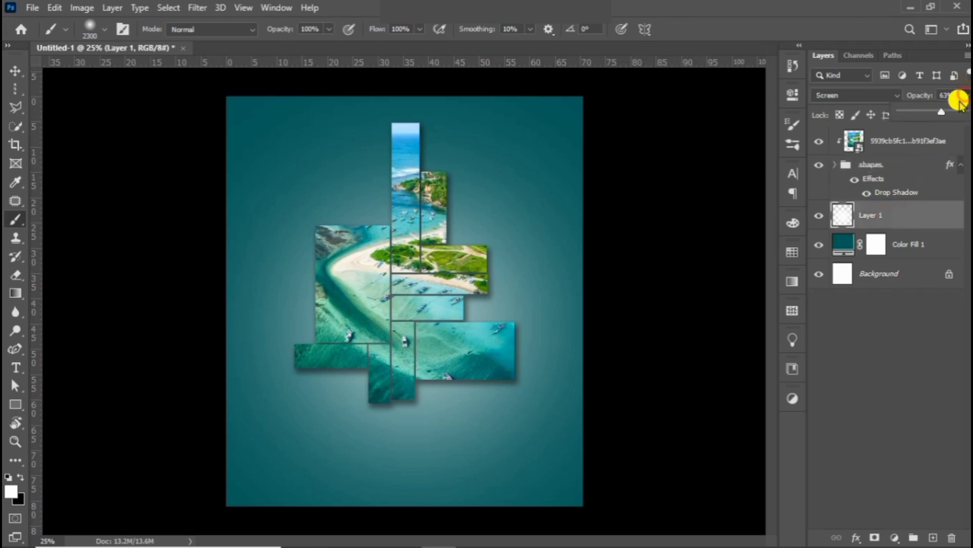
left_click_drag(926, 109, 936, 110)
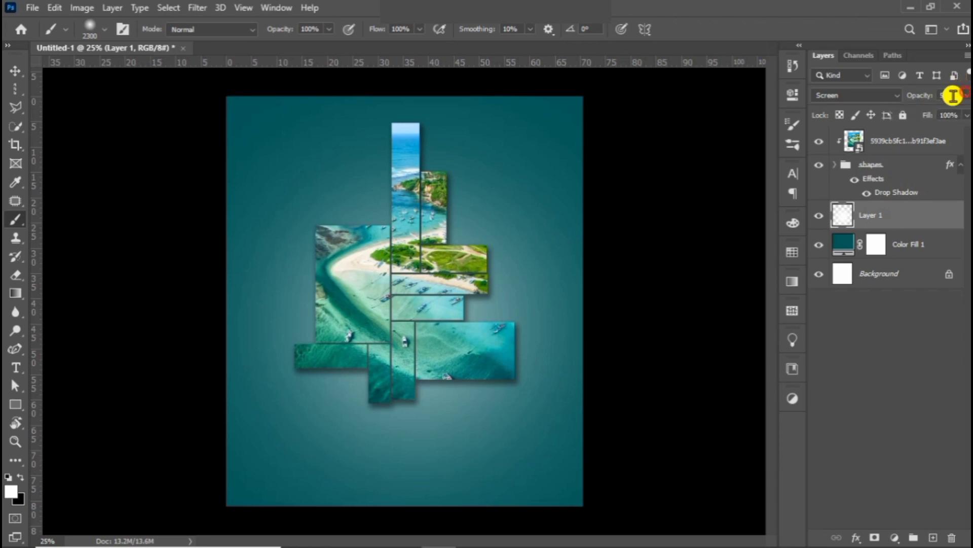
left_click(15, 70)
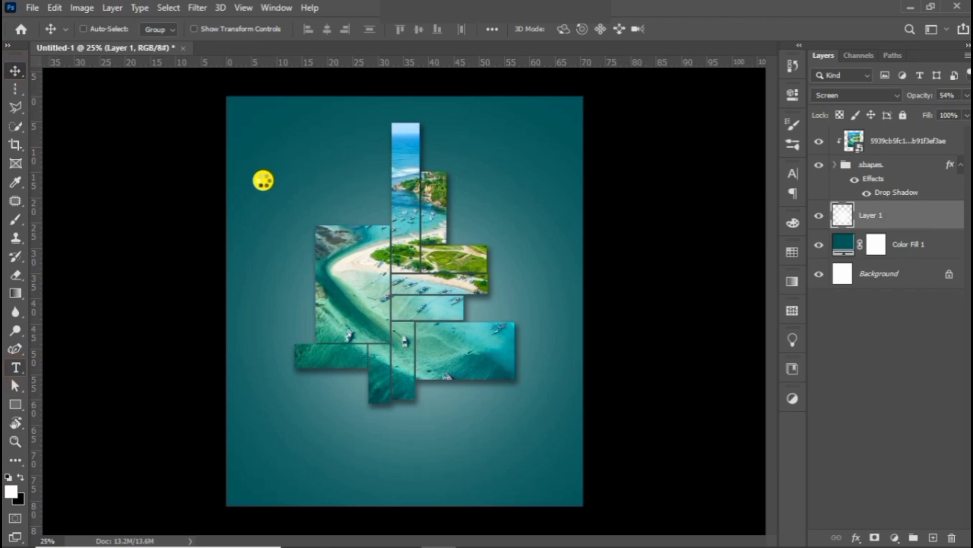
key("t")
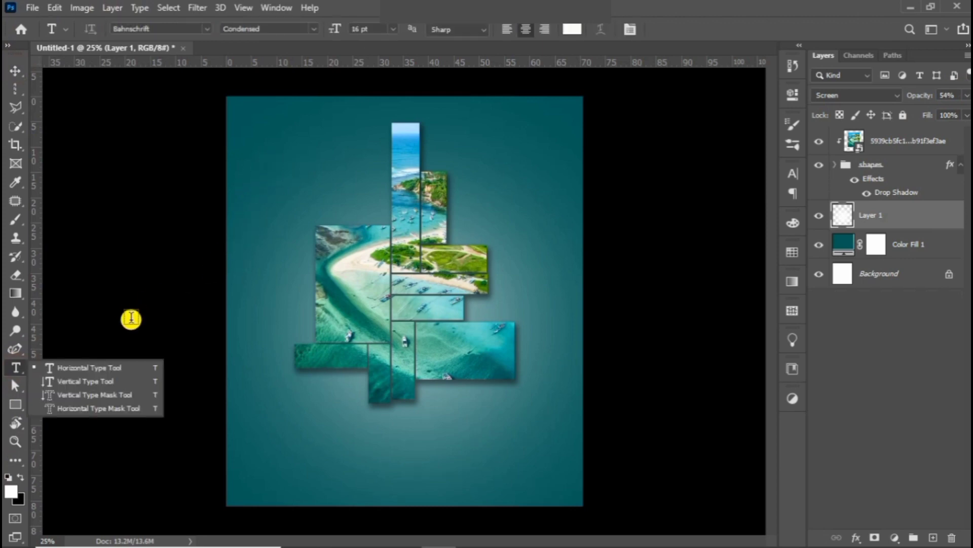
Add the headline 'A WORLD WITHIN YOUR HOME' in the upper left, right-aligned at 72 pt.
left_click(124, 368)
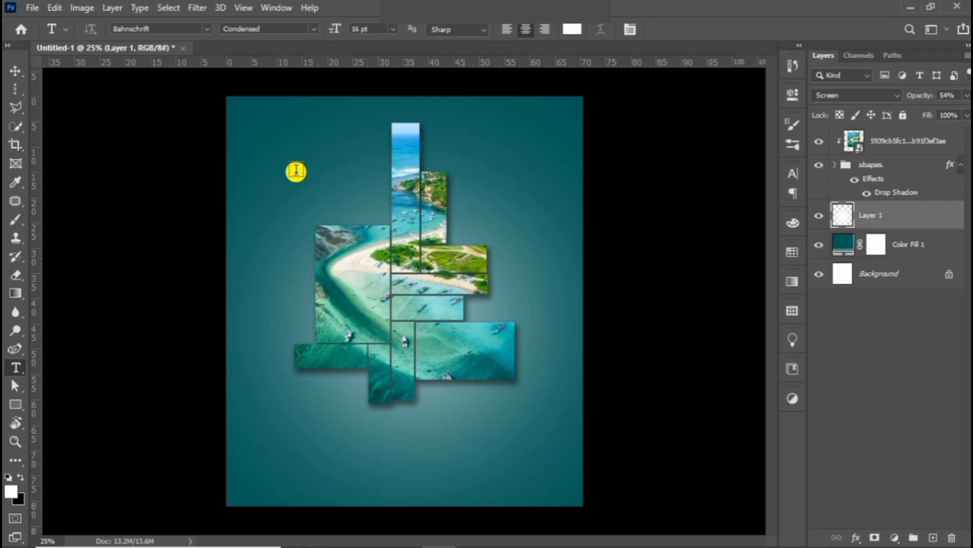
left_click(310, 149)
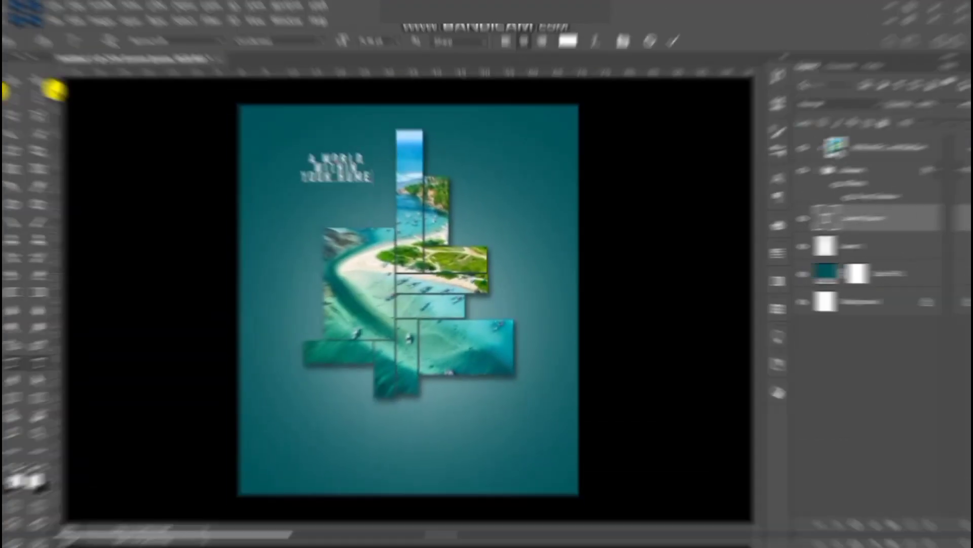
left_click(14, 71)
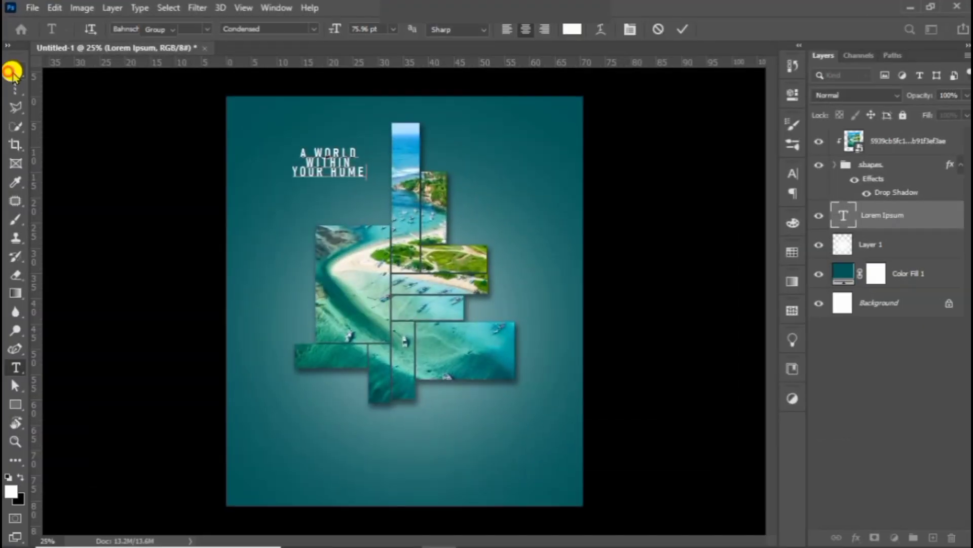
double_click(337, 167)
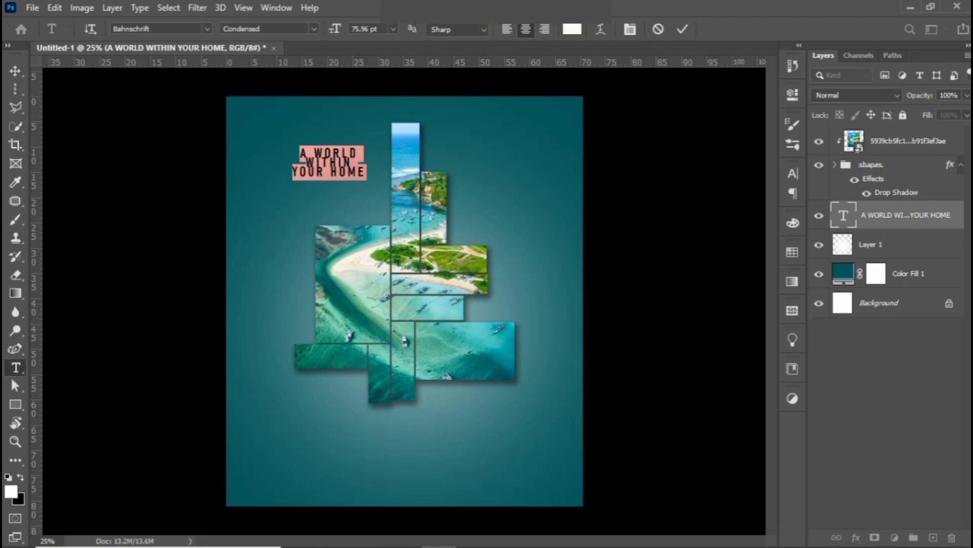
left_click(542, 31)
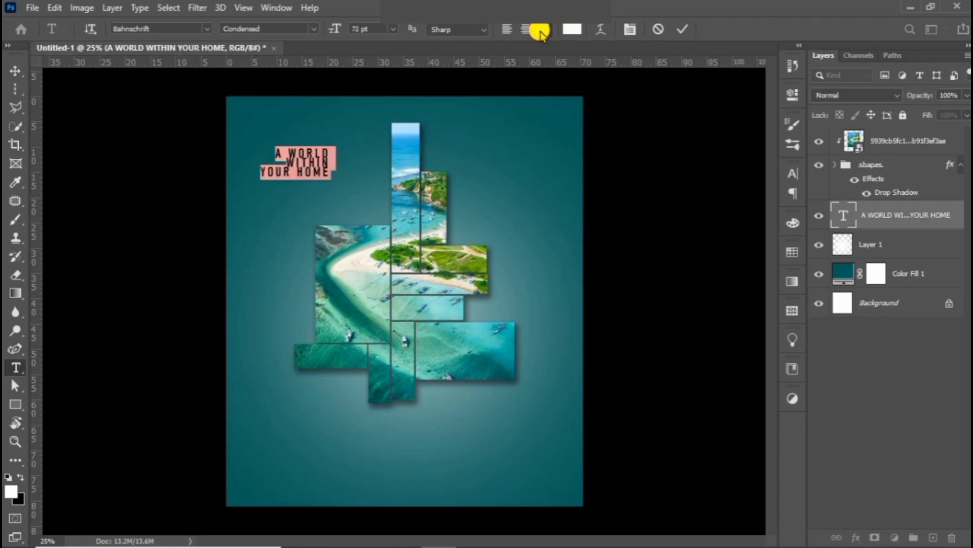
left_click(681, 28)
key("v")
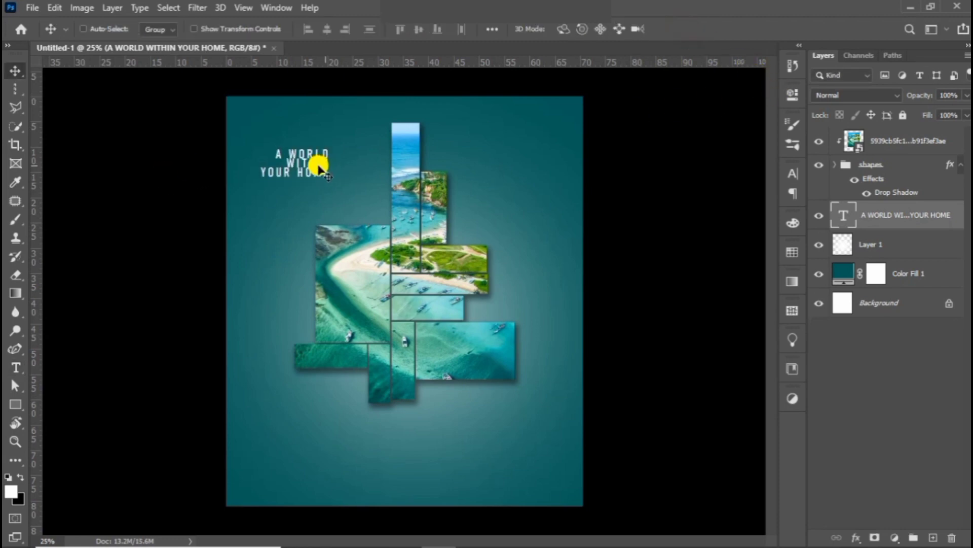
Set the headline's tracking to 75 and its leading to 72 pt.
left_click(16, 367)
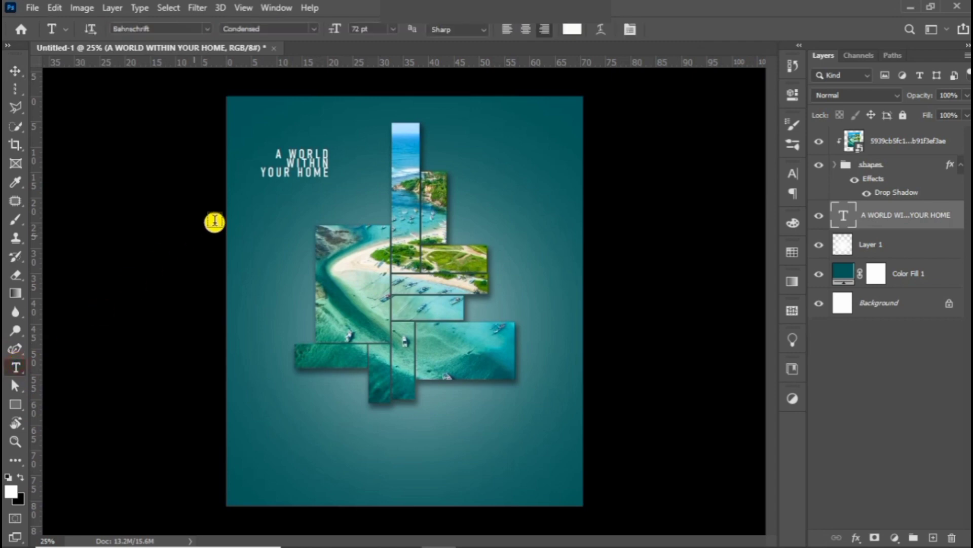
left_click(296, 168)
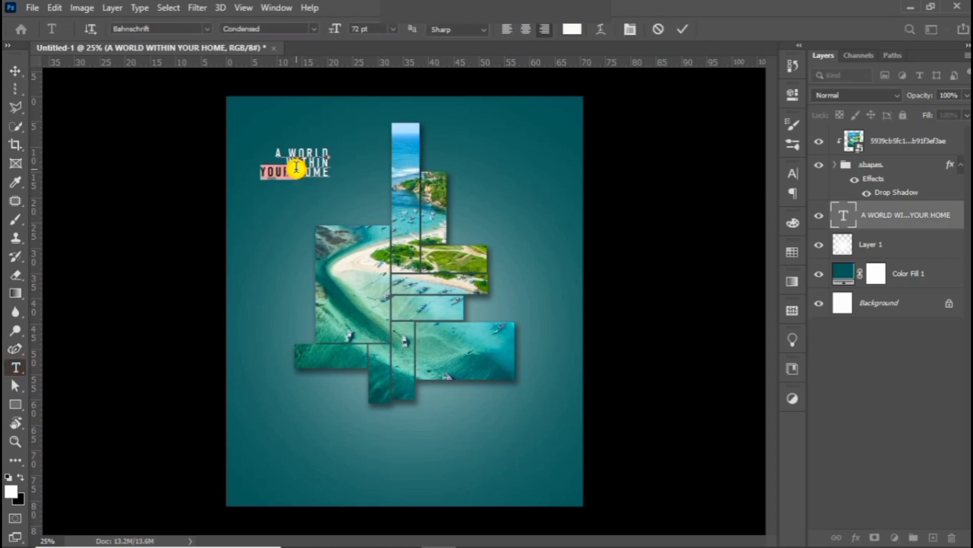
triple_click(298, 167)
left_click(301, 156)
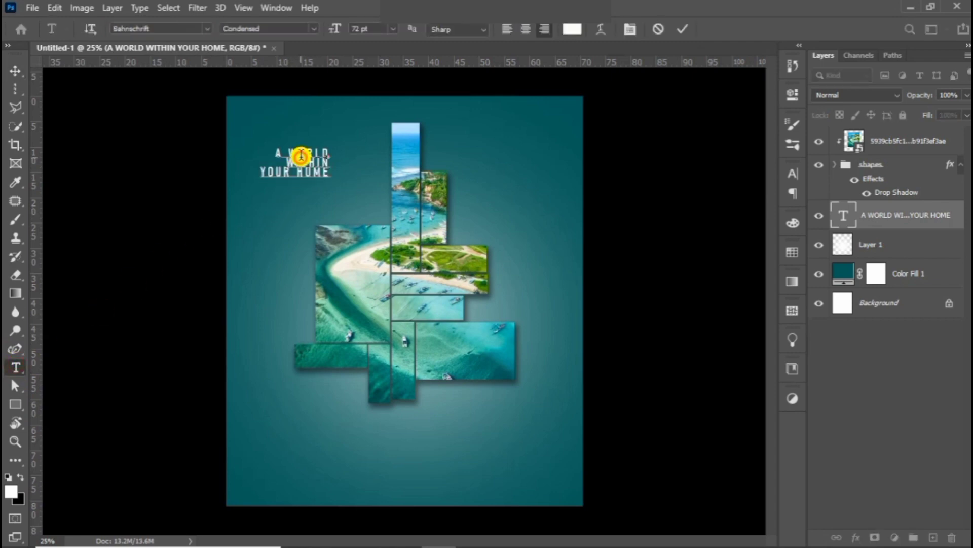
key("ctrl+a")
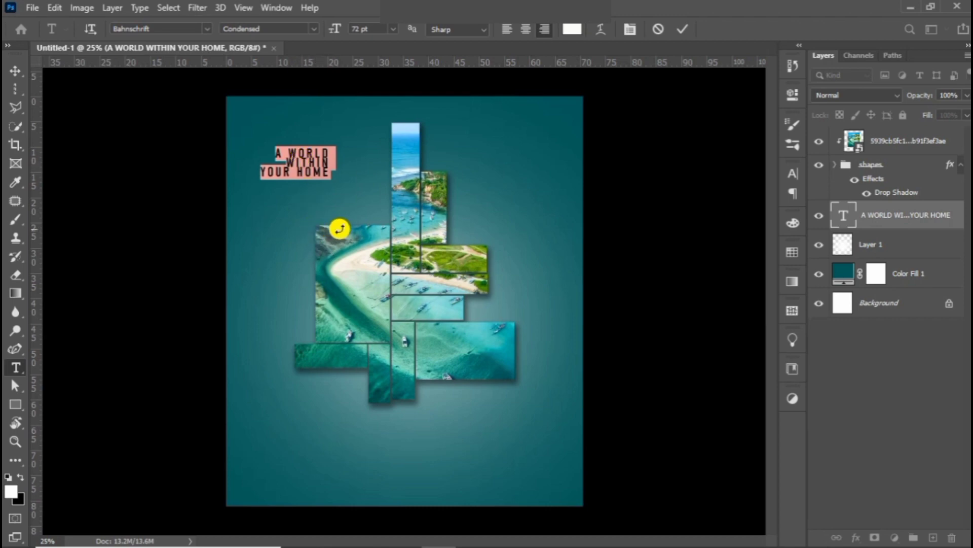
key("ctrl+t")
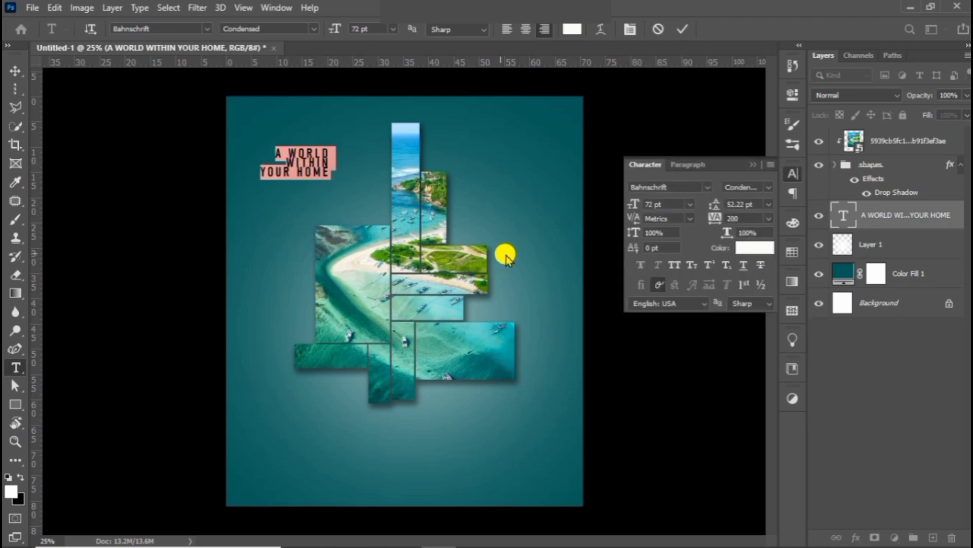
left_click(768, 204)
left_click(759, 384)
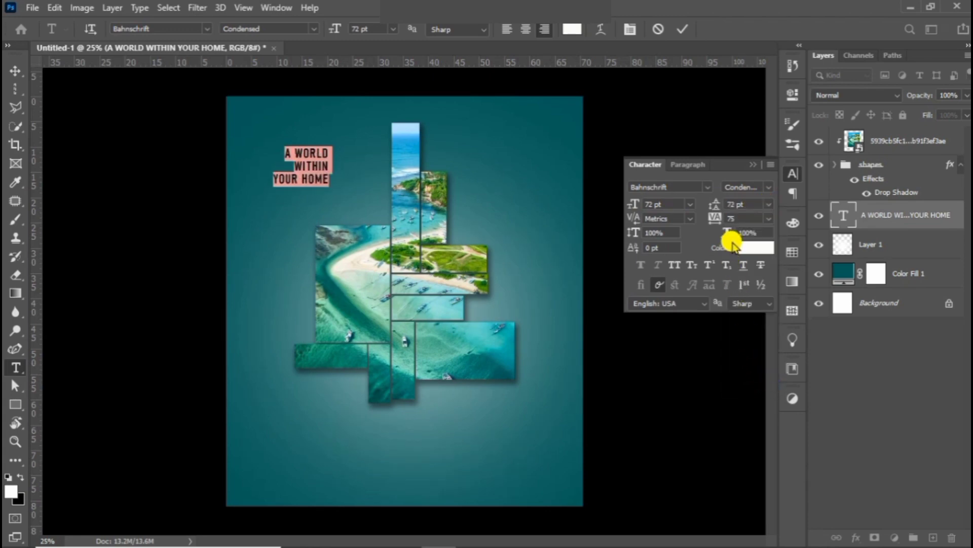
left_click(753, 162)
left_click(14, 71)
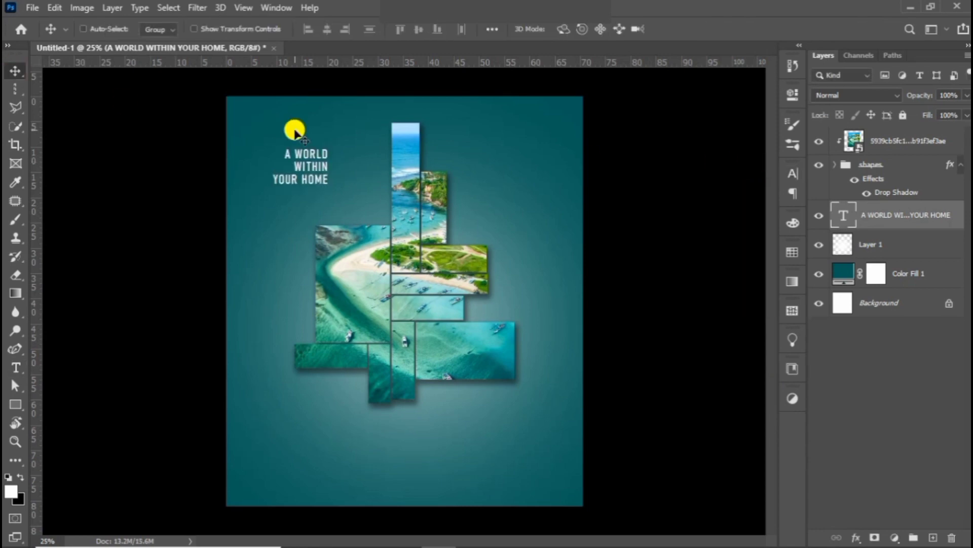
Change the headline font to Swis721 Blk BT.
double_click(304, 163)
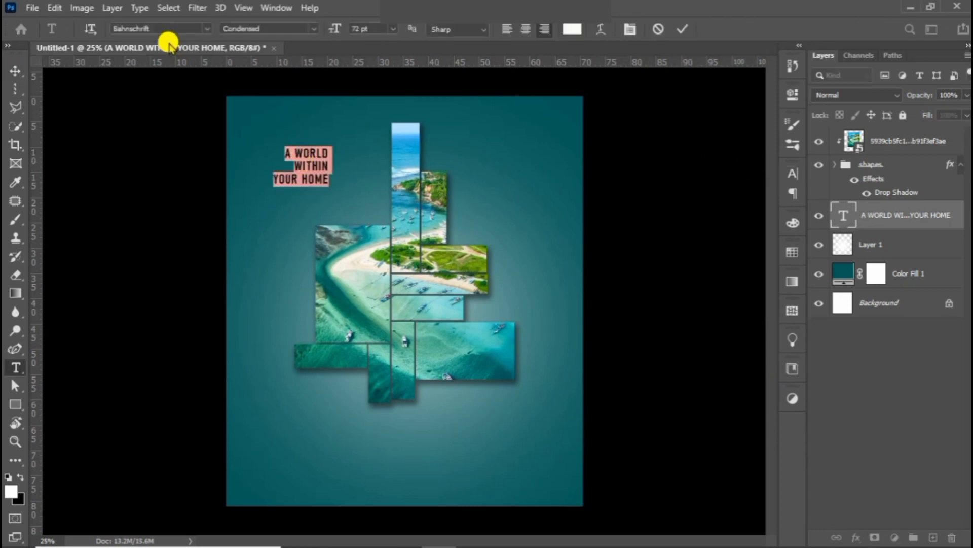
left_click(203, 26)
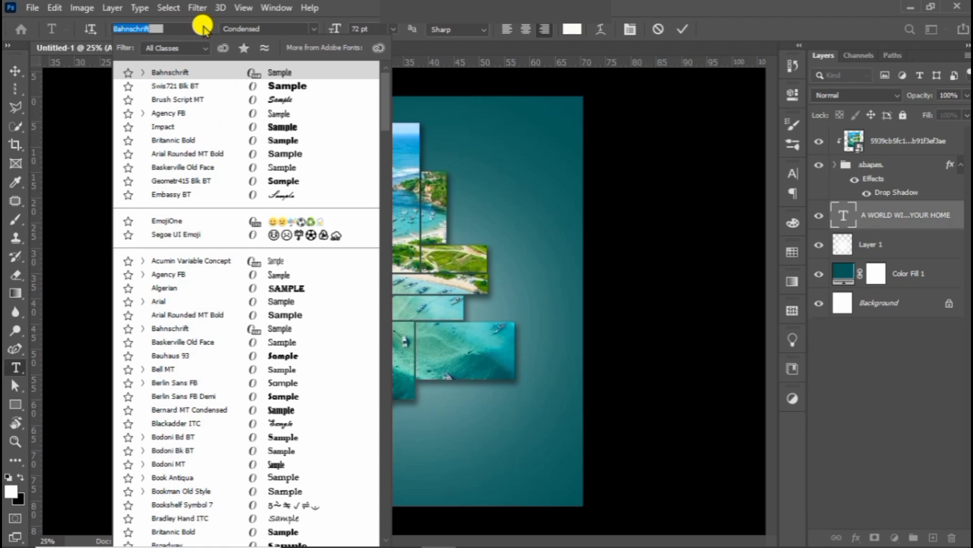
left_click(221, 85)
left_click(15, 71)
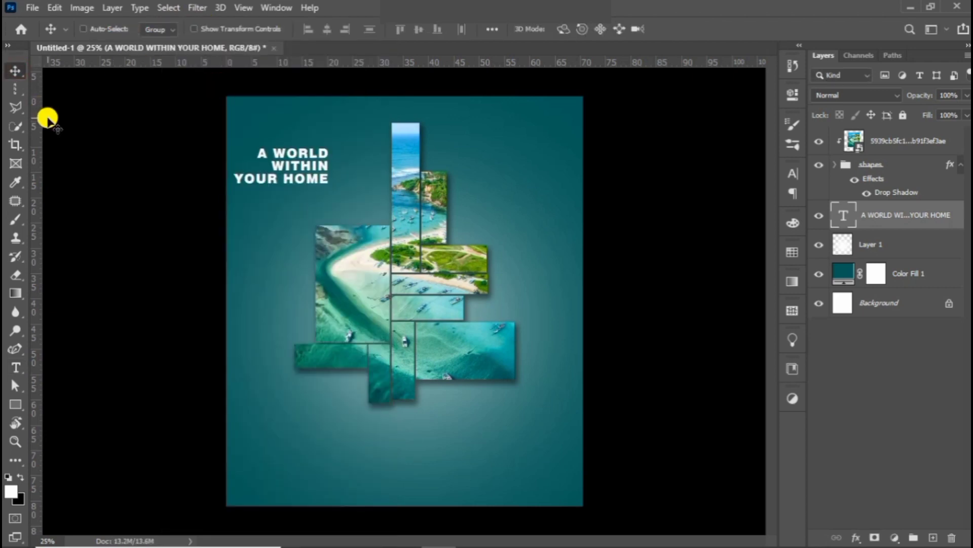
Scale the headline to about 134% beside the collage top, then duplicate its layer.
key("ctrl+t")
left_click_drag(327, 183, 386, 210)
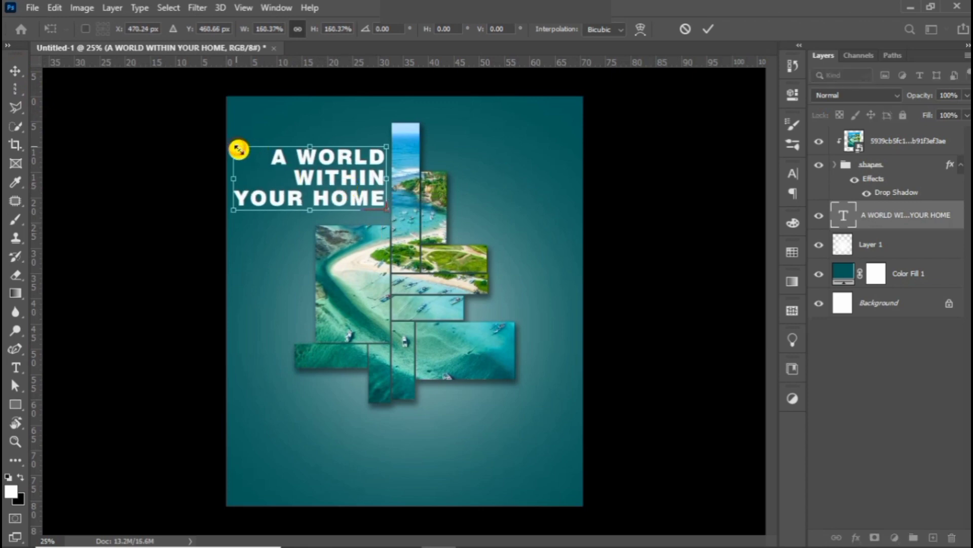
left_click_drag(239, 149, 258, 160)
left_click_drag(328, 171, 333, 185)
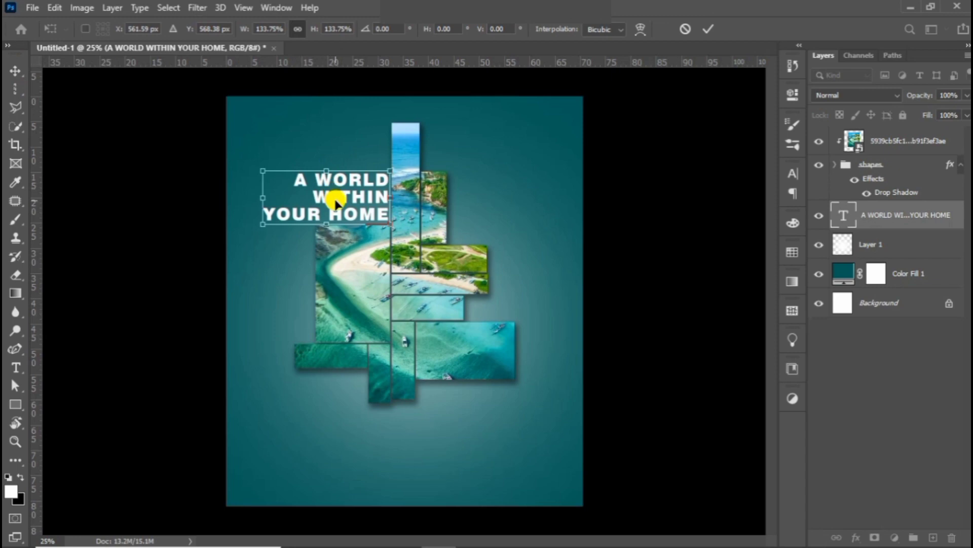
key("Left")
key("Left")
key("Left")
key("Left")
key("Left")
key("Left")
key("Left")
key("Left")
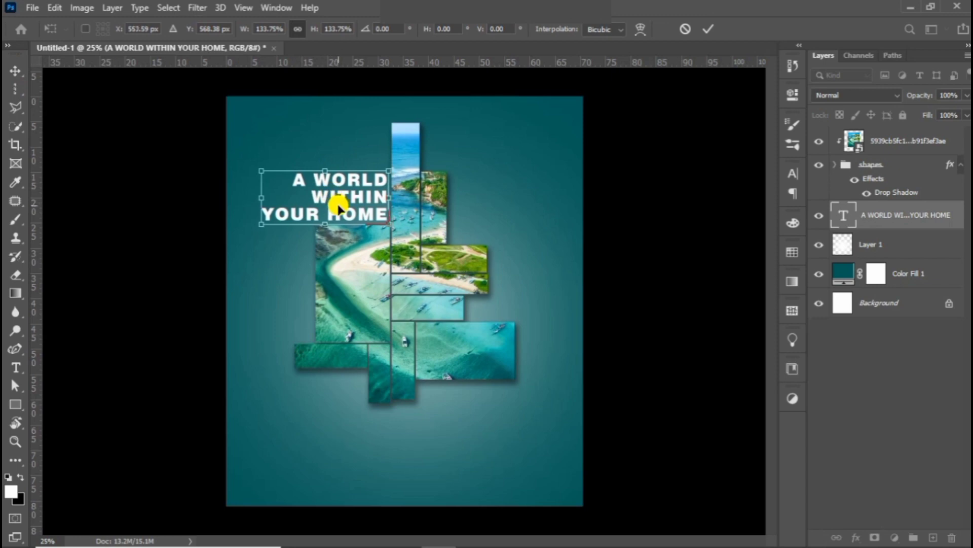
key("Return")
key("ctrl+j")
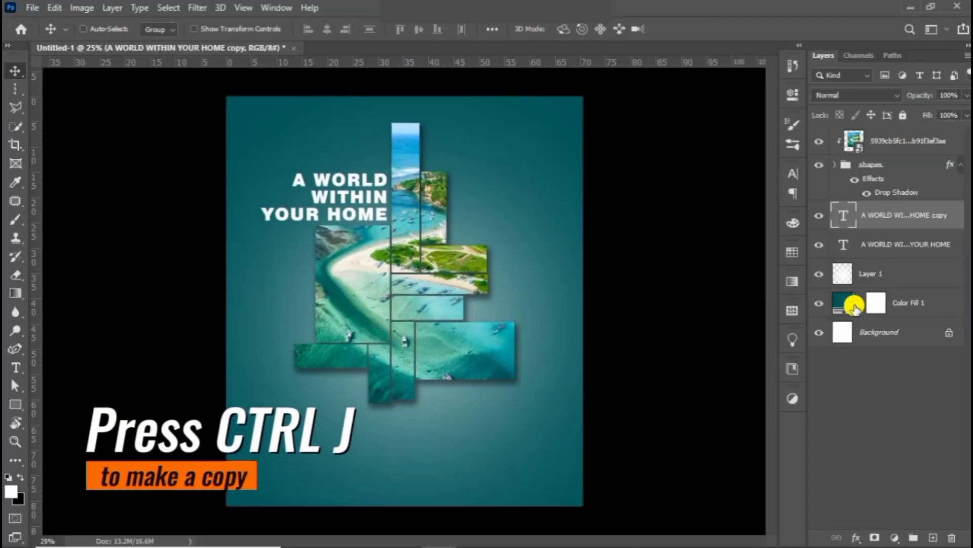
Move the headline copy below the collage's lower right and retype it as 'THAT HOLDS OUR ULTIMATE ATTENTION'.
left_click_drag(355, 197, 488, 404)
double_click(489, 404)
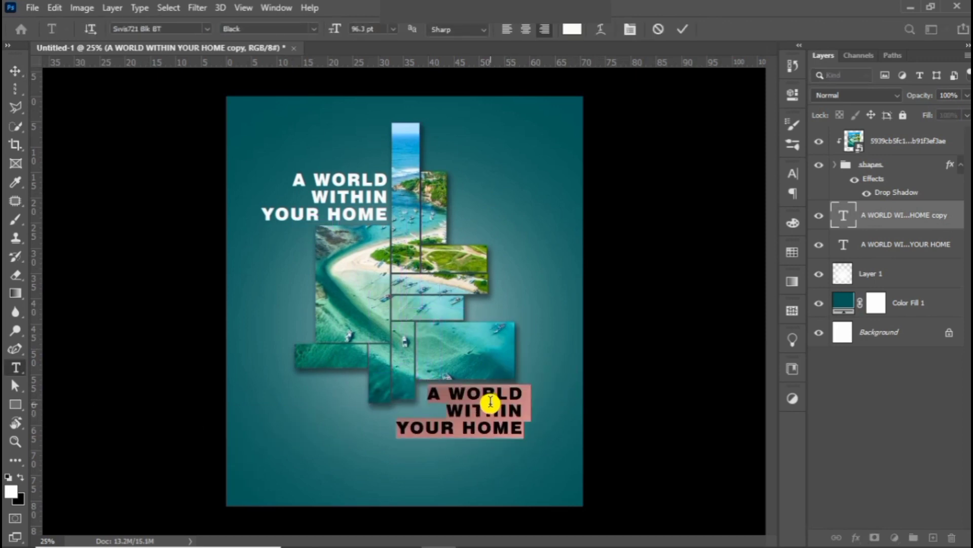
type("THA")
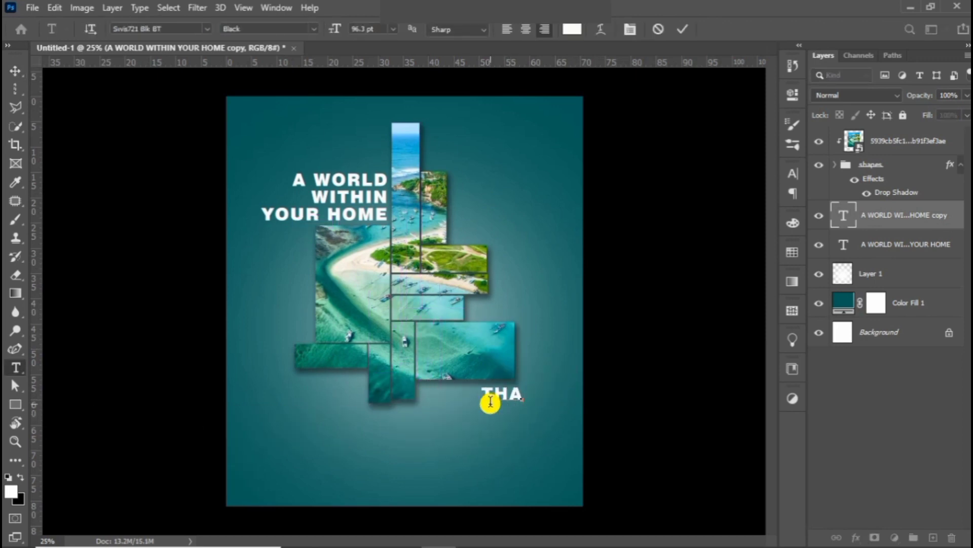
type("T HOLDS")
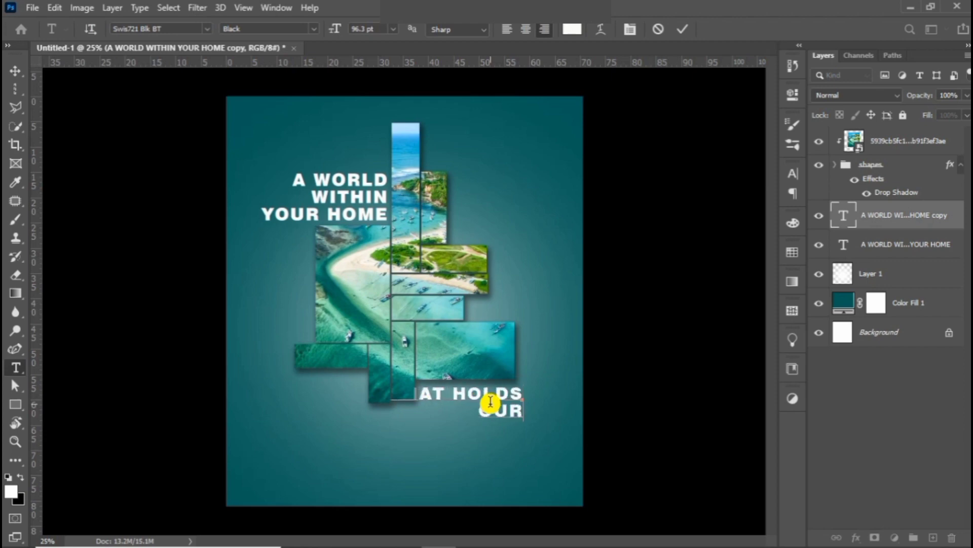
type("OUR U")
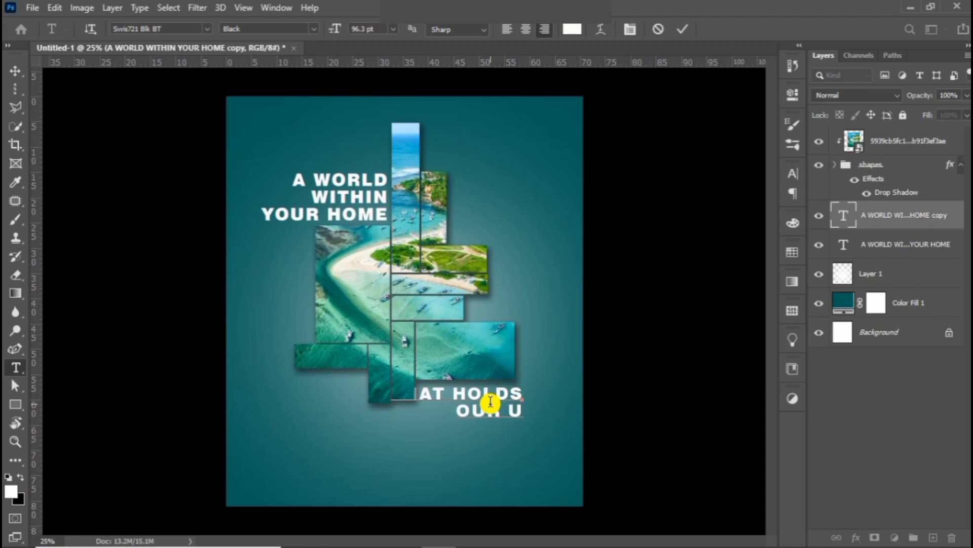
type("LTIMS")
key("BackSpace")
type("ATE ")
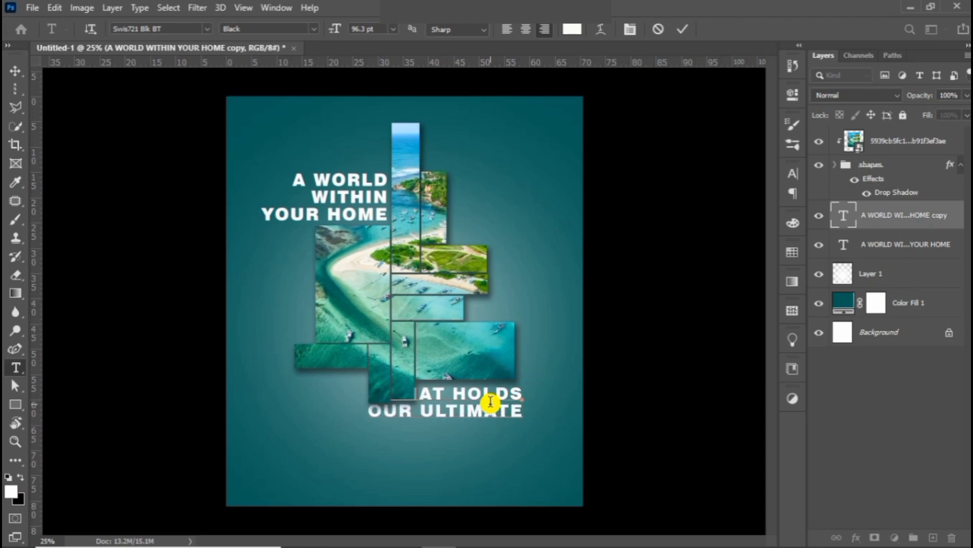
type("ATTENTION")
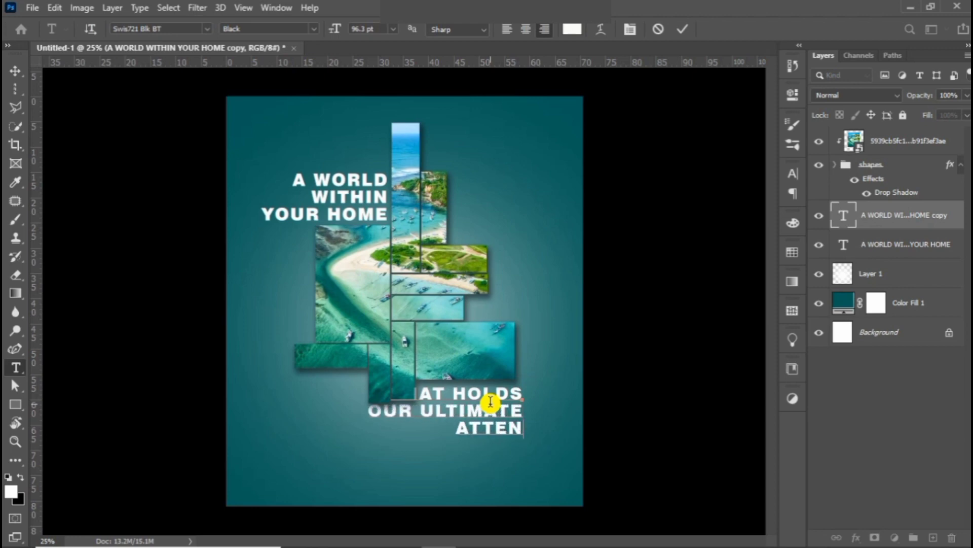
left_click(15, 70)
Scale the subtitle to about 70% and position it under the collage's right edge.
key("ctrl+t")
left_click_drag(363, 386, 397, 400)
mouse_move(459, 421)
left_mouse_down()
mouse_move(461, 402)
mouse_move(454, 414)
left_mouse_up()
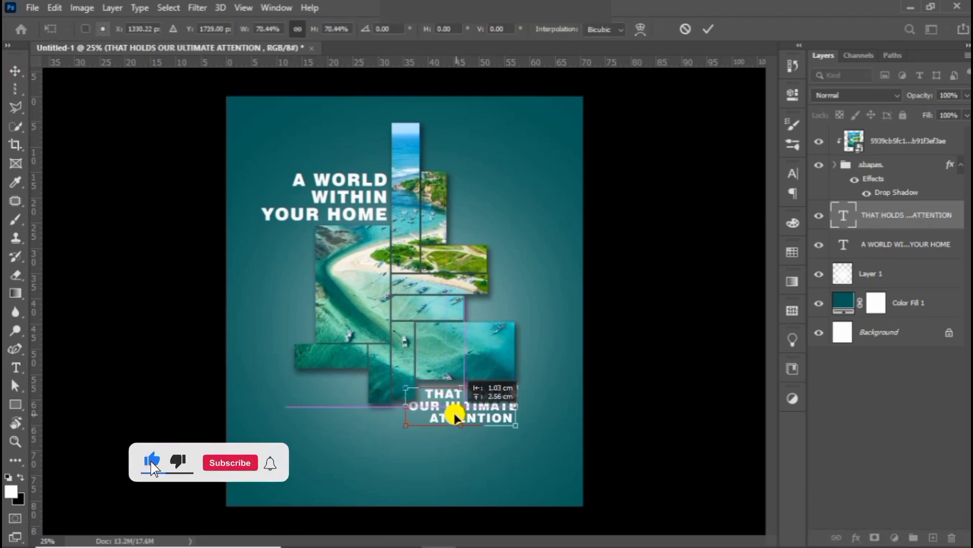
key("Return")
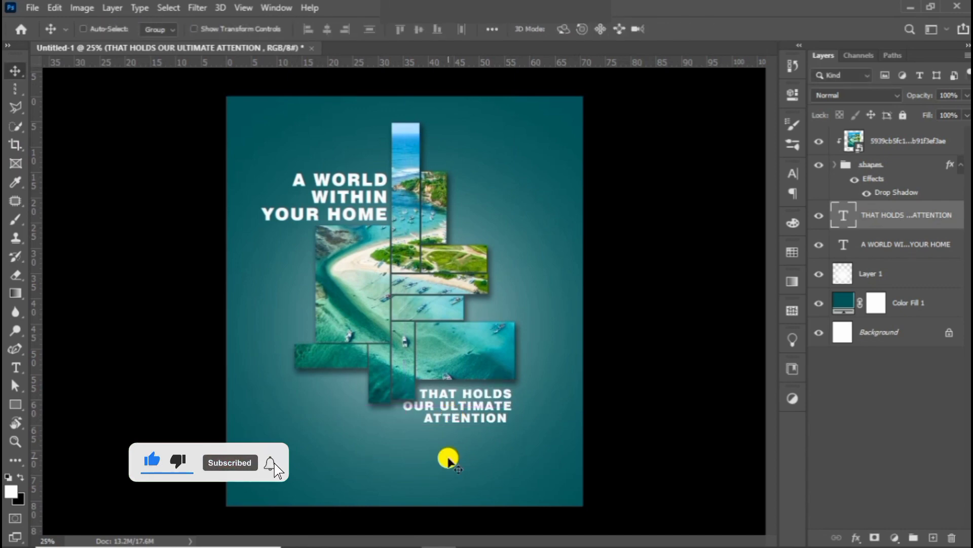
Add the ocean-salt body paragraph at the poster bottom and a Curves layer clipped to Color Fill 1.
key("t")
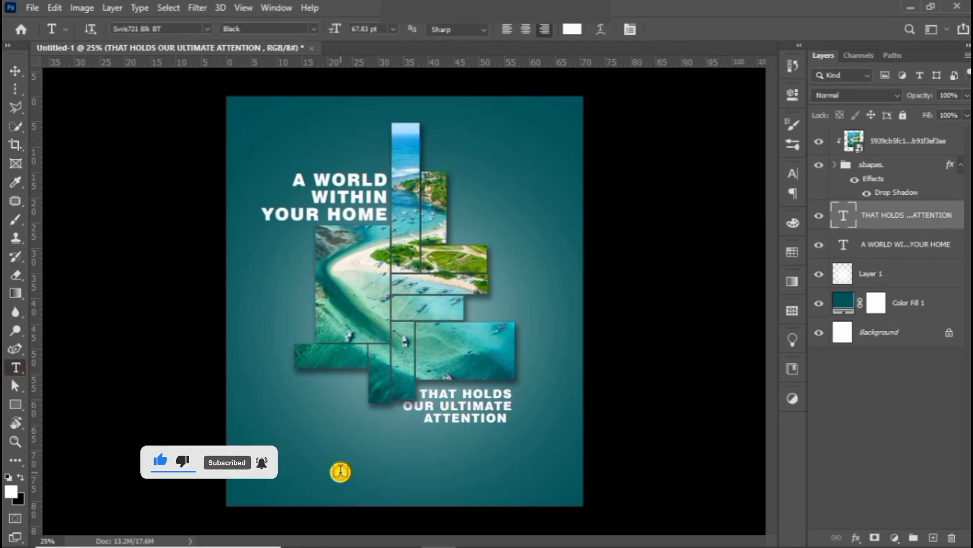
left_click(338, 470)
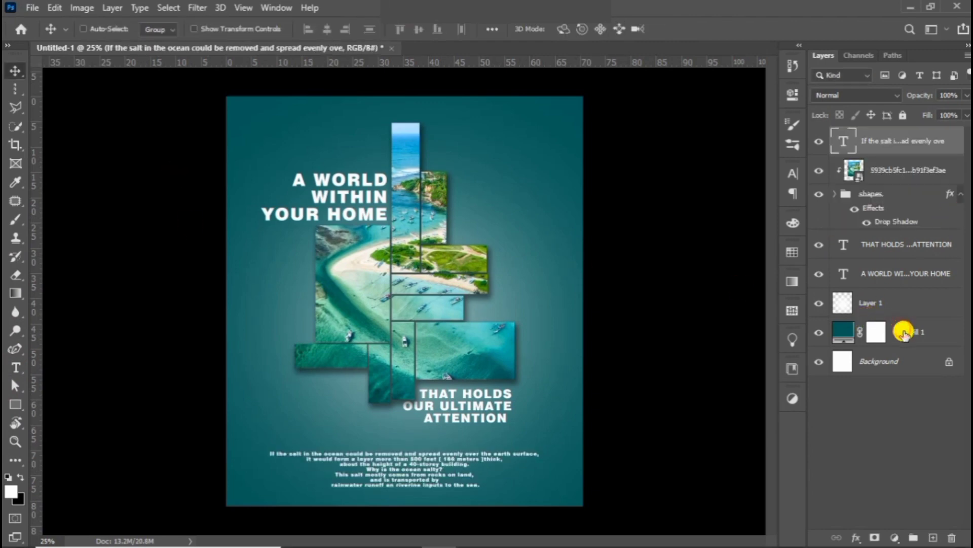
left_click(904, 332)
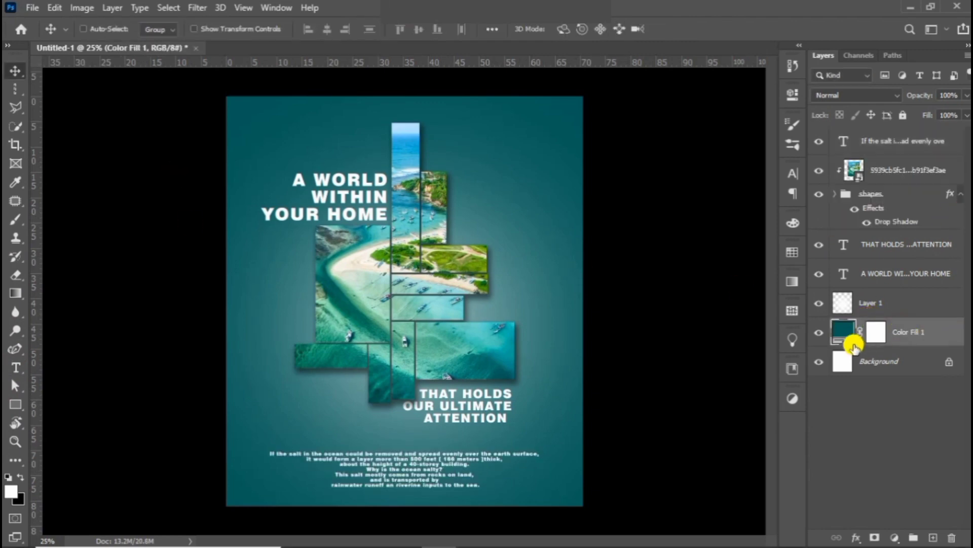
left_click(792, 400)
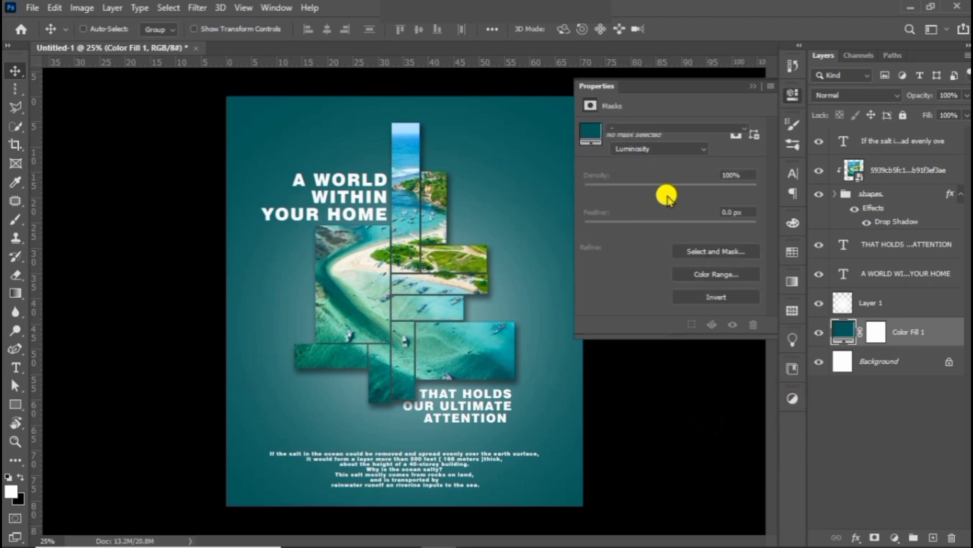
left_click(669, 330)
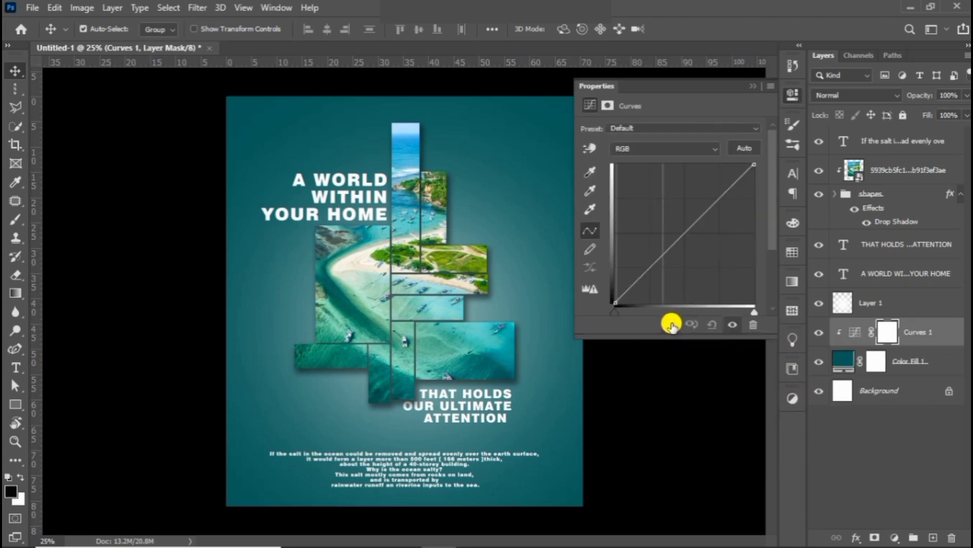
Unclip Curves 1 and pull its midtones down to deepen the teal background.
left_click(671, 323)
left_click_drag(691, 226, 698, 239)
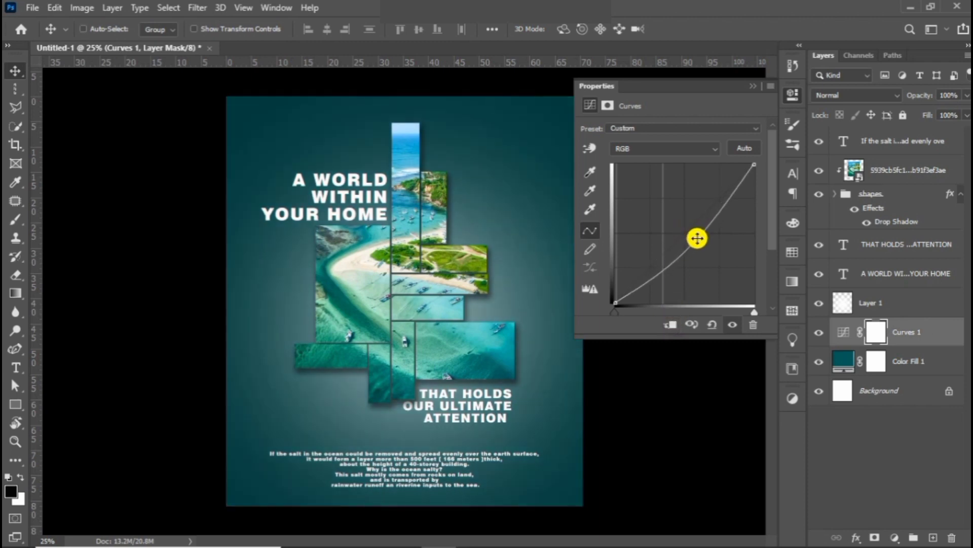
left_click(751, 85)
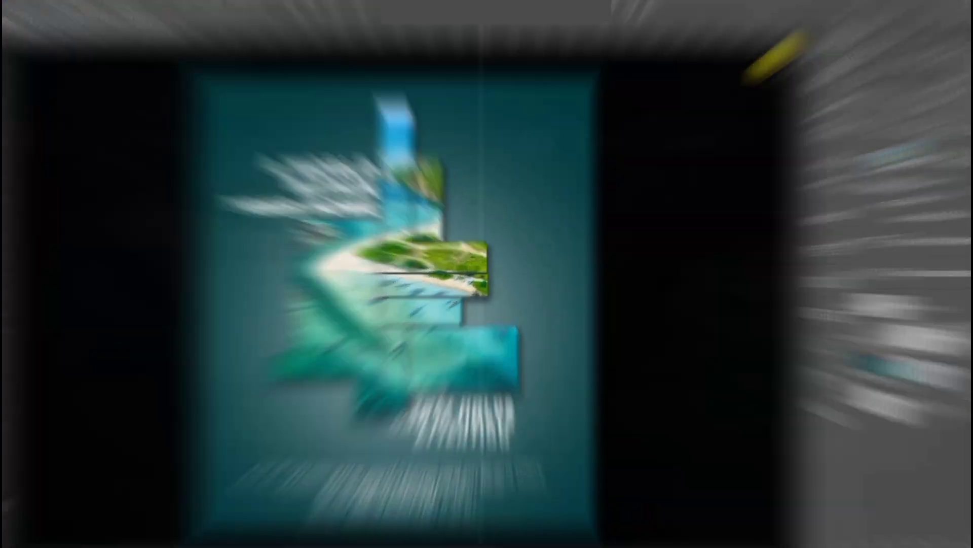